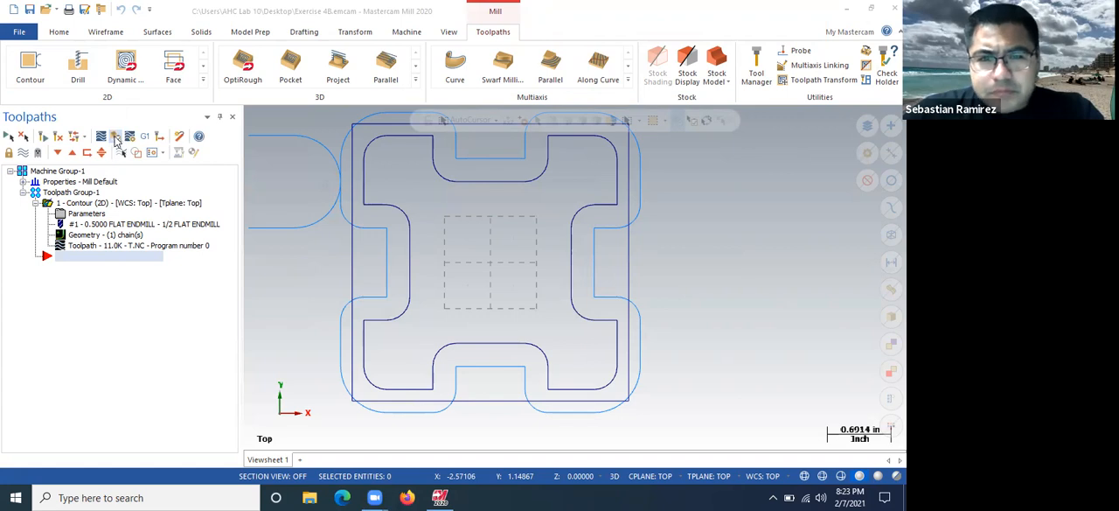
Simulate cutting the contour toolpath on the stock and inspect the machined part from an angle
click(195, 153)
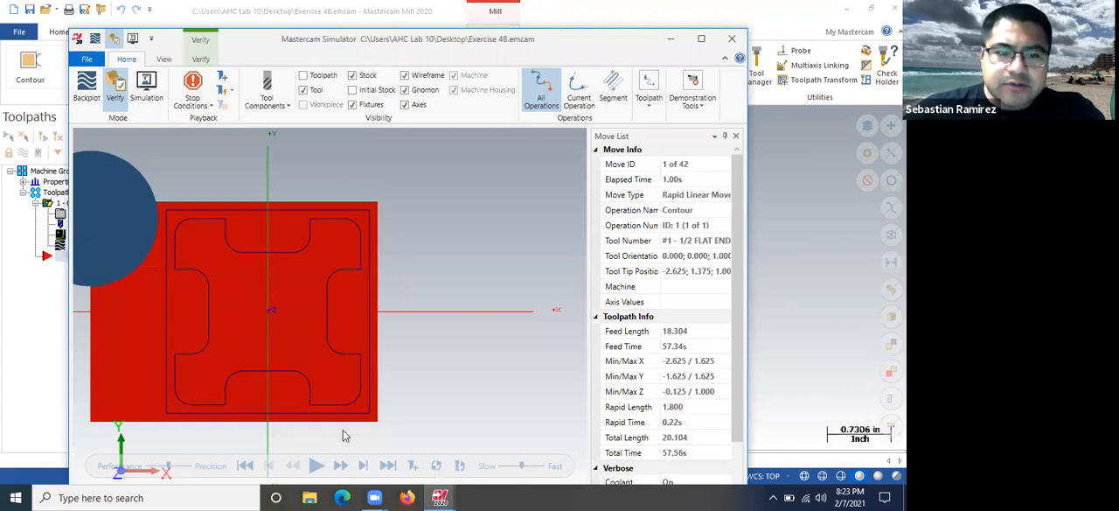
click(316, 466)
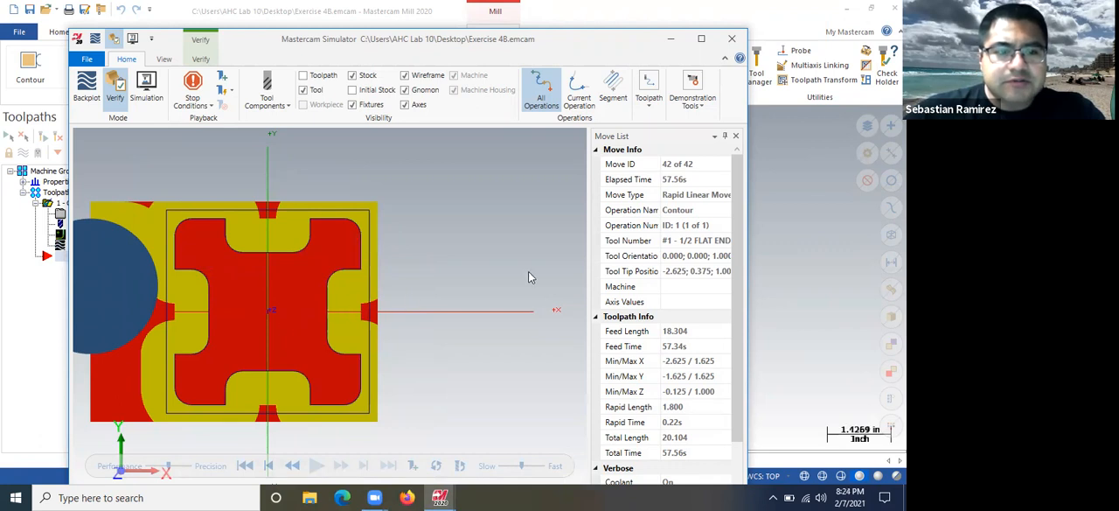
scroll(461, 260, down, 4)
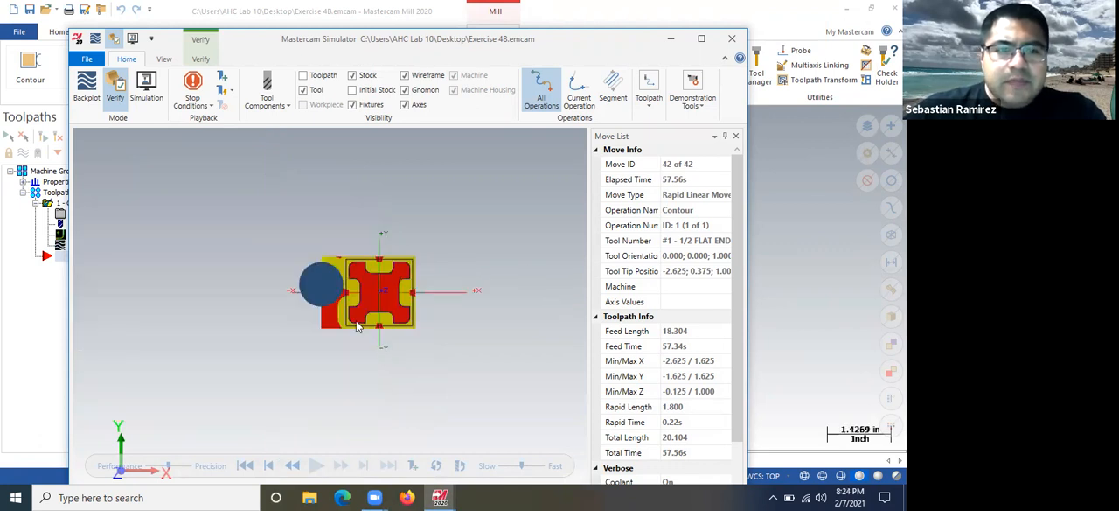
scroll(358, 322, up, 3)
middle_drag(398, 220, 381, 189)
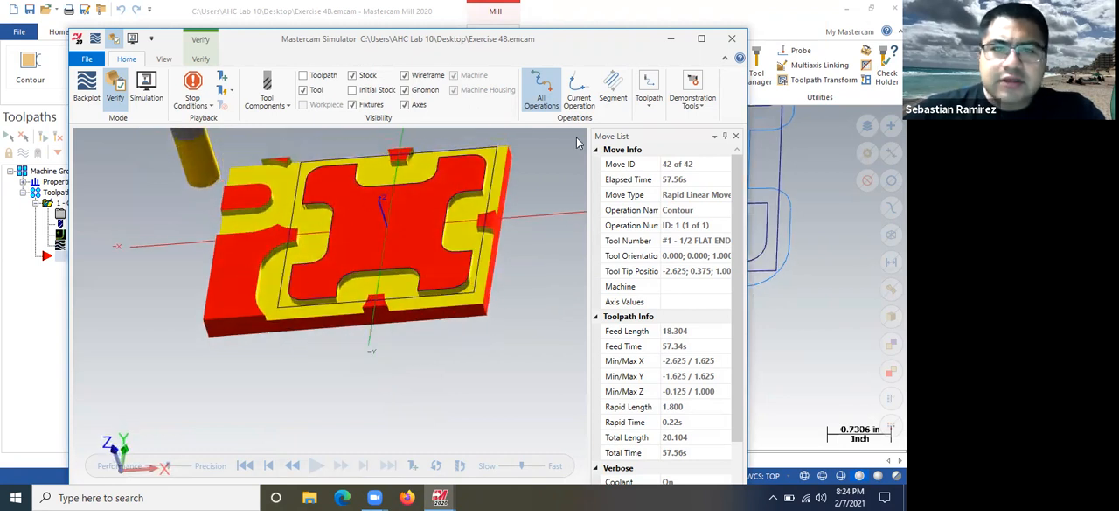
click(720, 38)
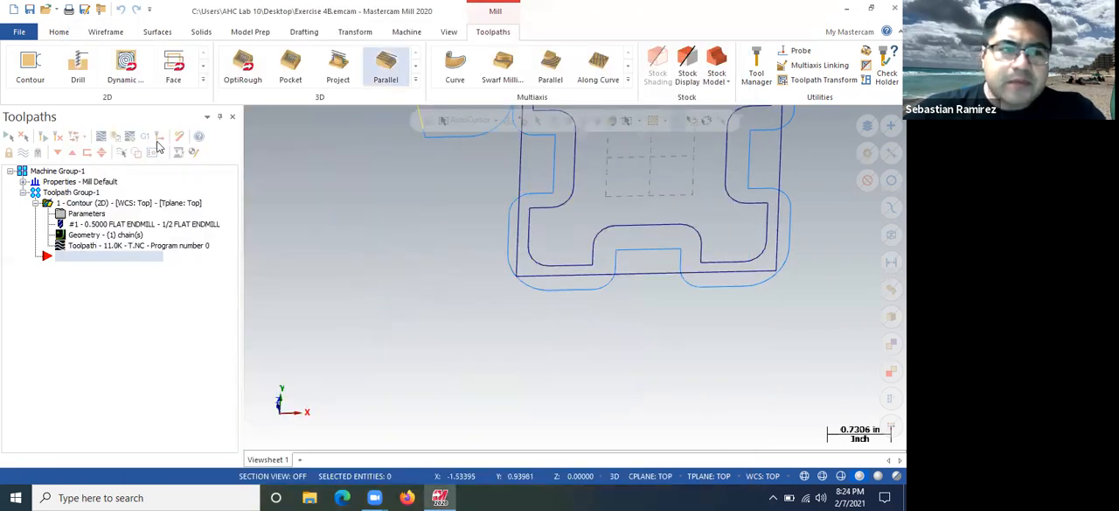
Set the machine group's rectangular stock to 3.0 in X, 3.0 in Y and 0.25 in Z
click(23, 182)
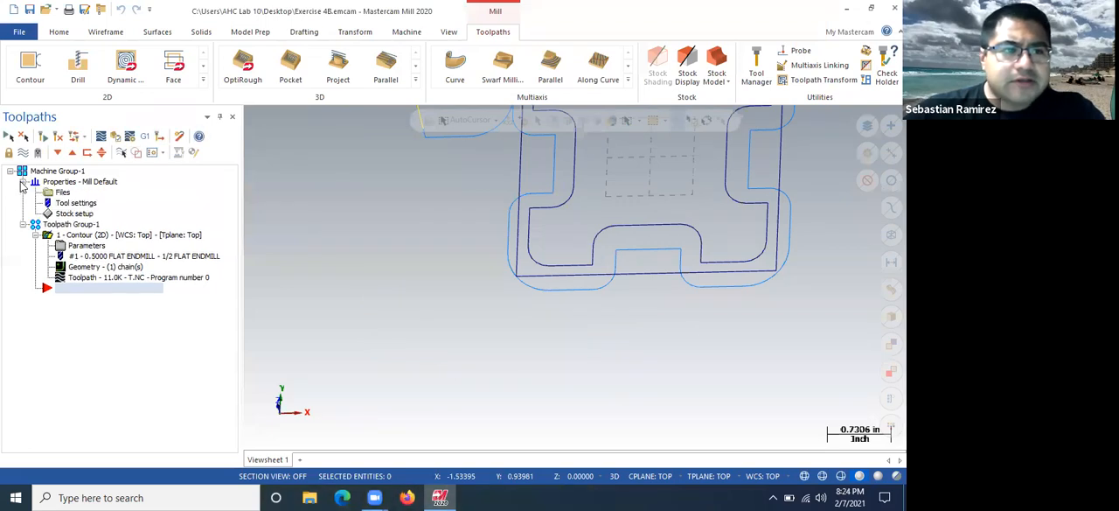
click(54, 214)
double_click(277, 228)
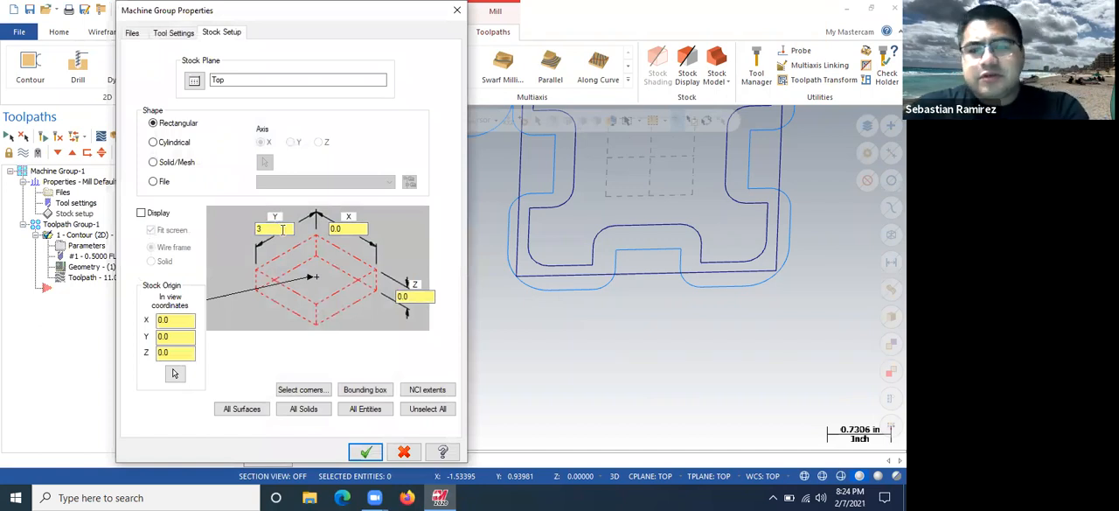
text(3)
double_click(350, 228)
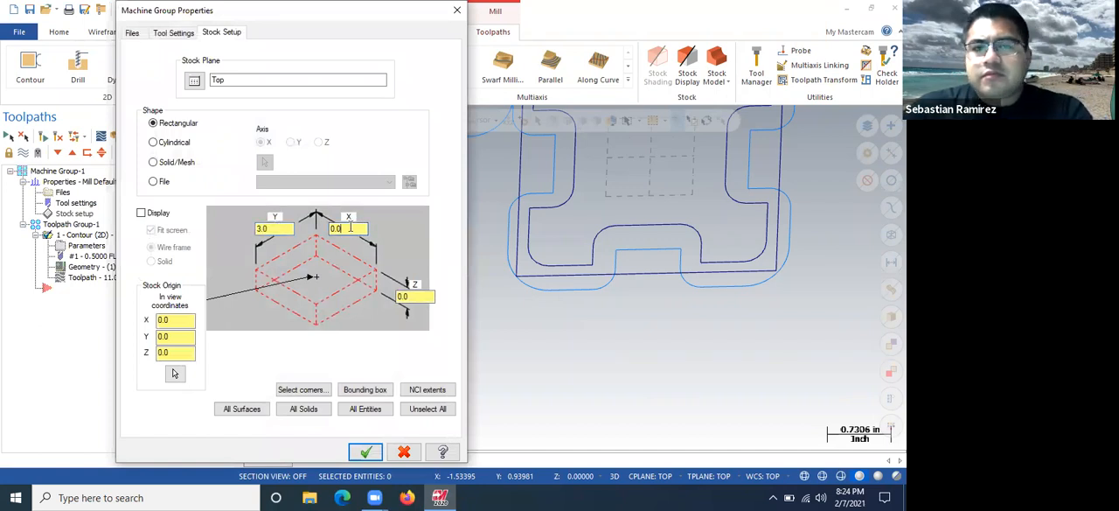
click(416, 296)
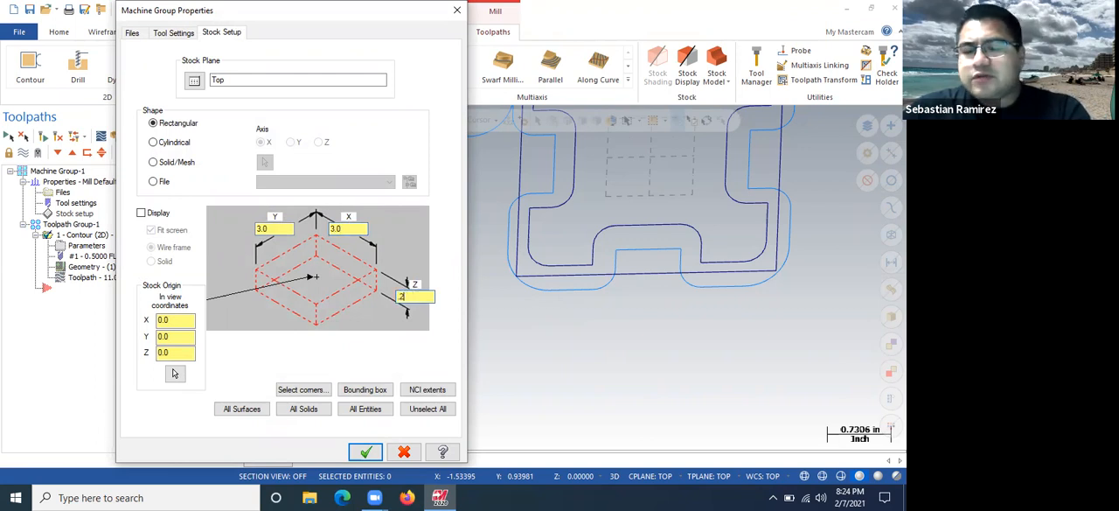
click(367, 451)
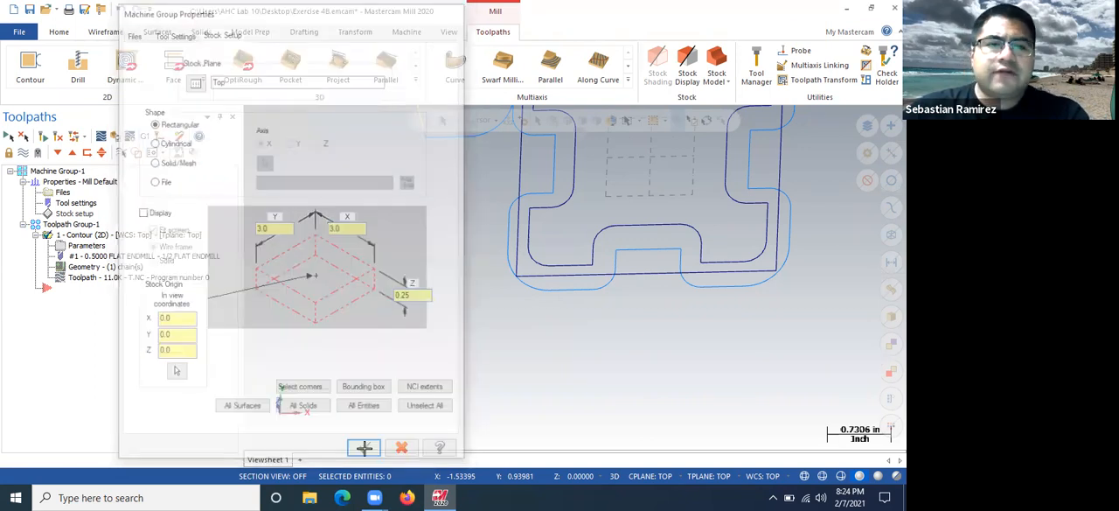
Simulate the contour operation again on the resized stock, viewed from the top, and close the simulator
key(alt+1)
scroll(325, 273, down, 8)
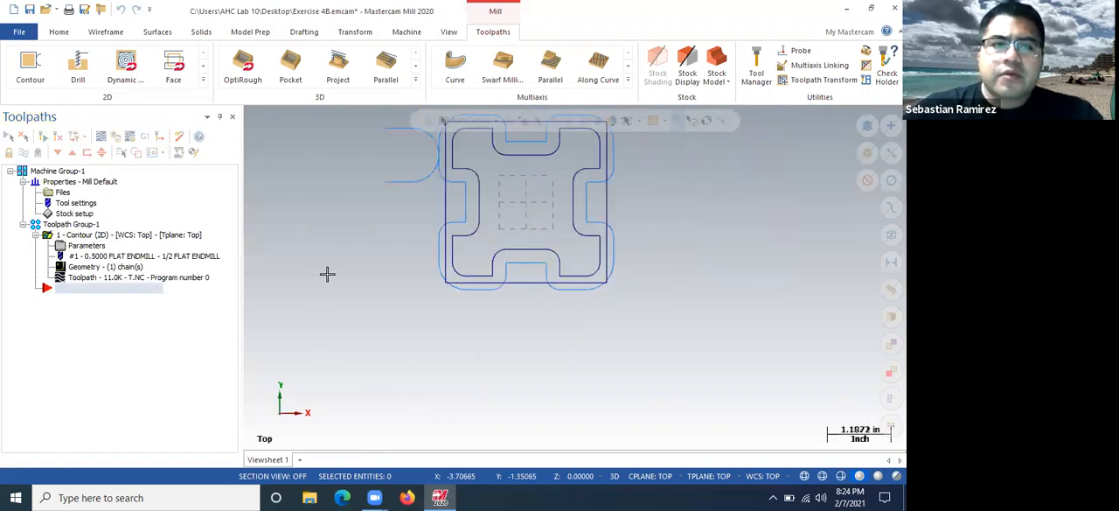
scroll(360, 139, up, 2)
scroll(360, 140, up, 1)
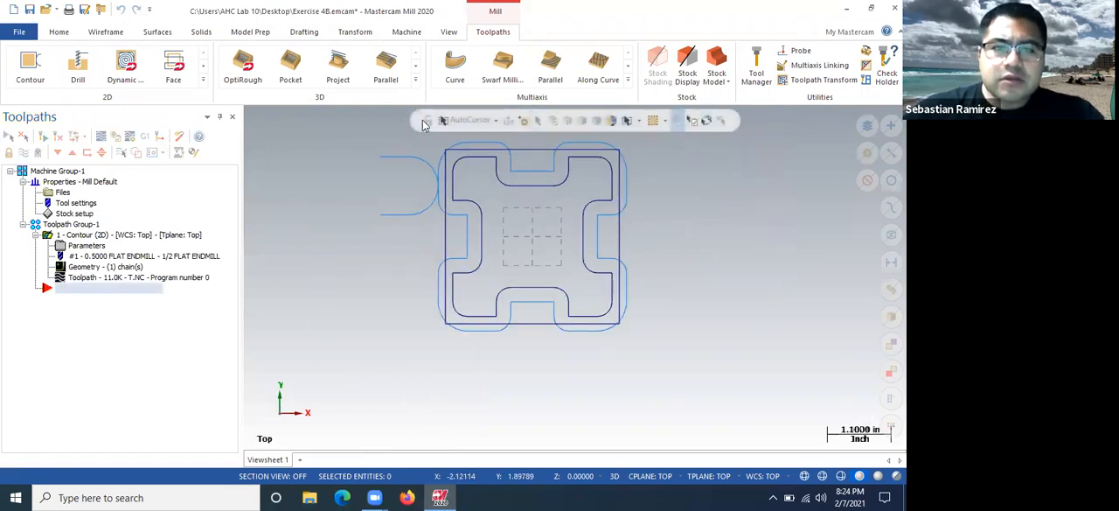
click(83, 246)
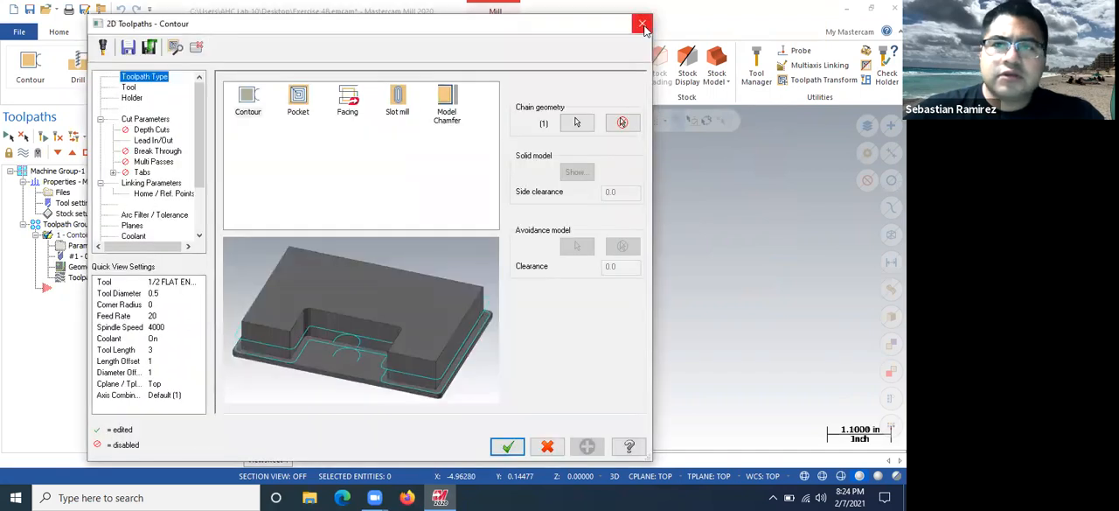
click(643, 27)
click(114, 137)
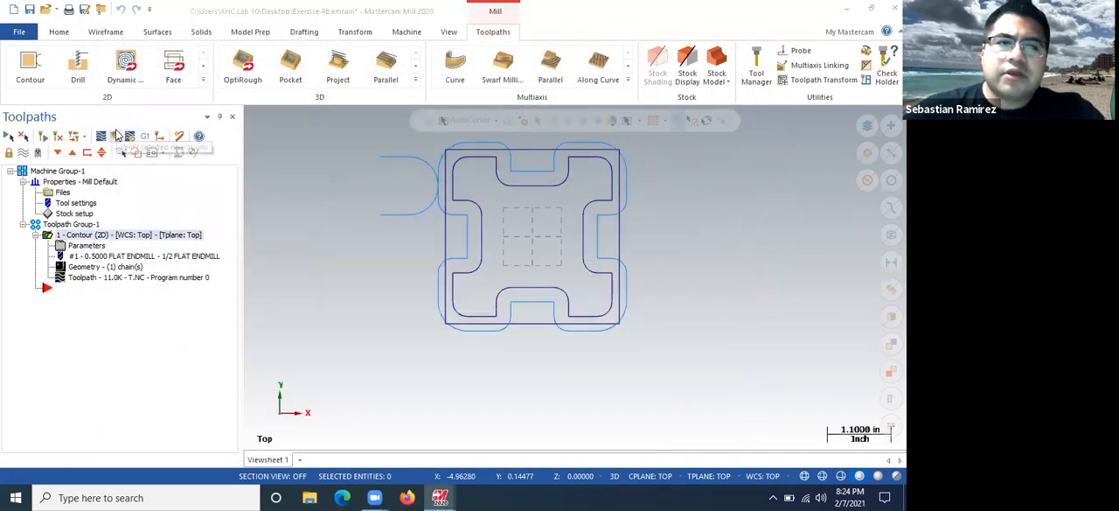
click(117, 135)
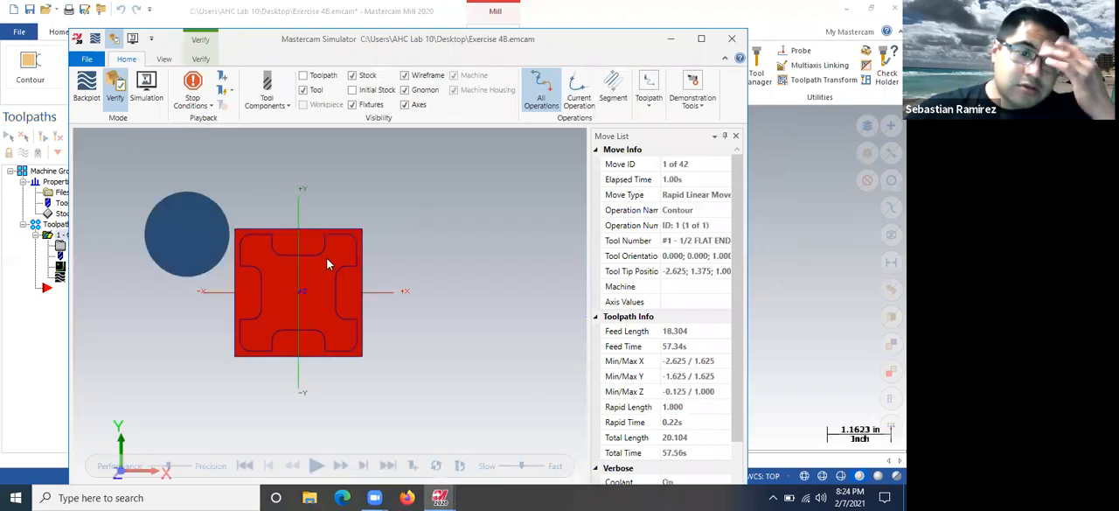
click(315, 466)
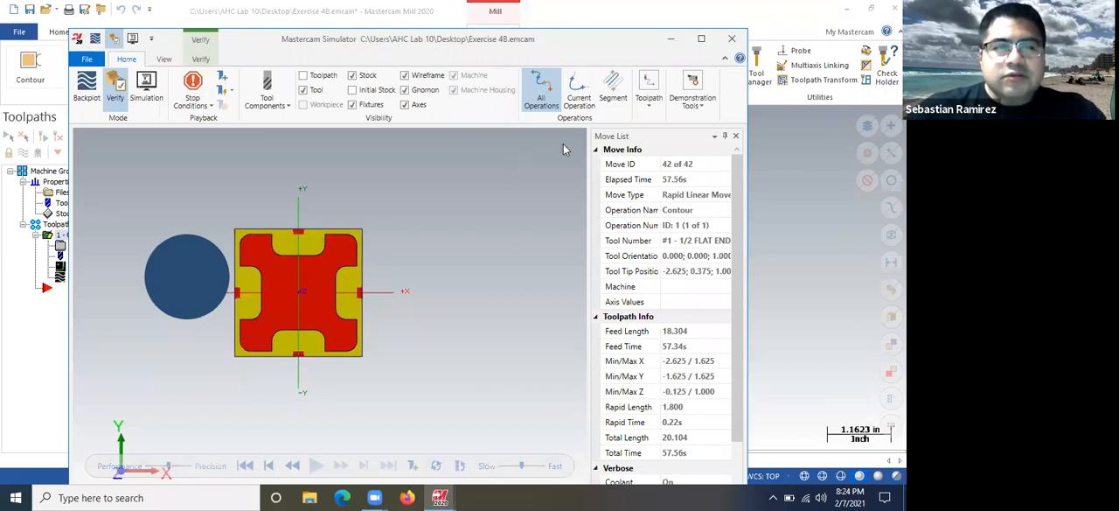
click(730, 40)
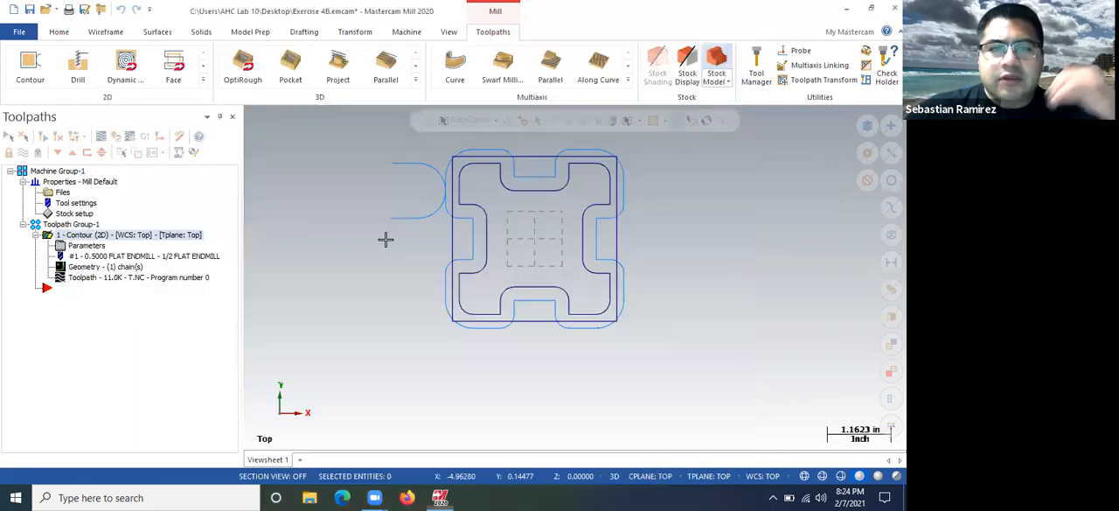
Measure the gap between the outer square's upper edge and the inner profile's upper edge
scroll(639, 148, up, 3)
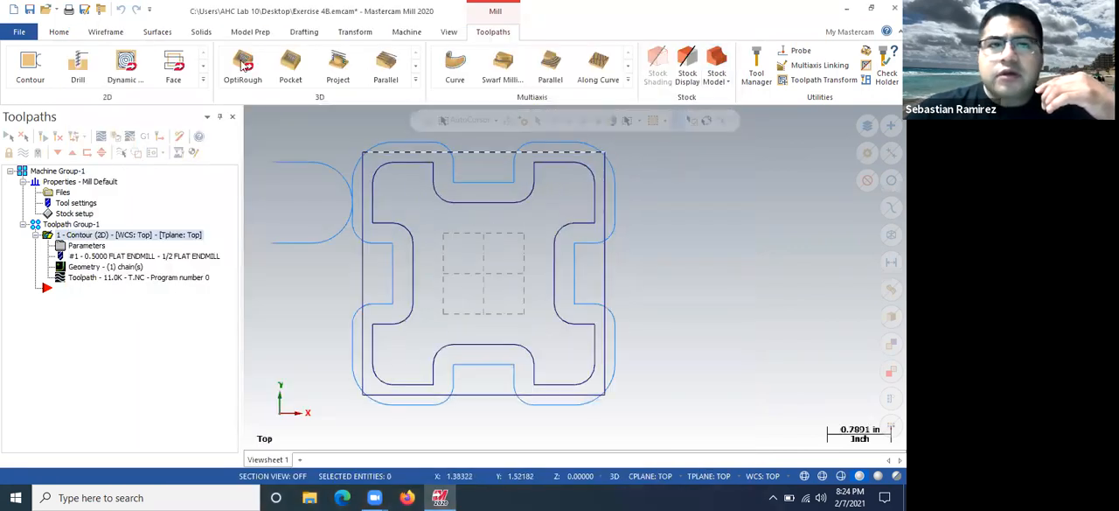
click(59, 33)
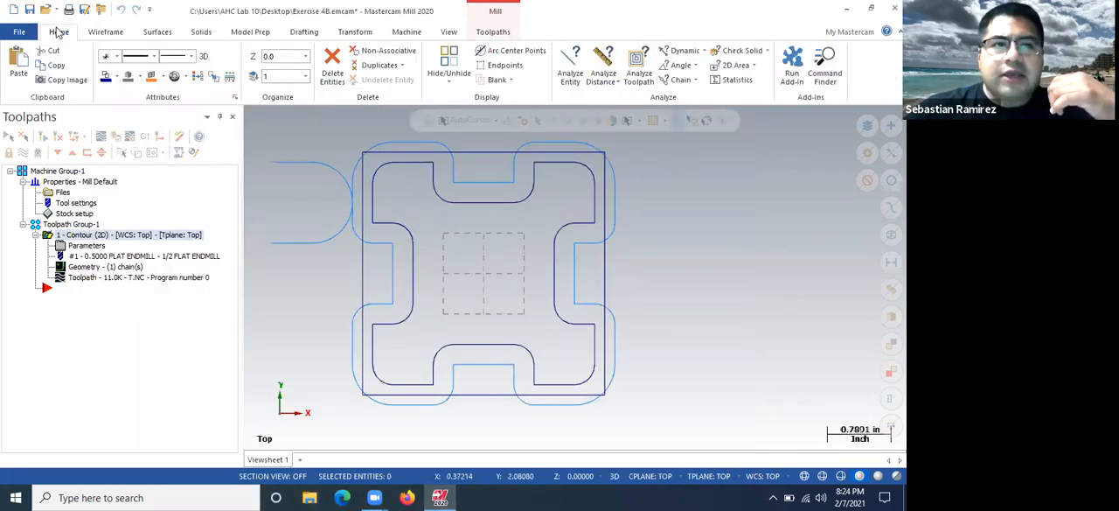
click(604, 63)
click(388, 153)
click(412, 163)
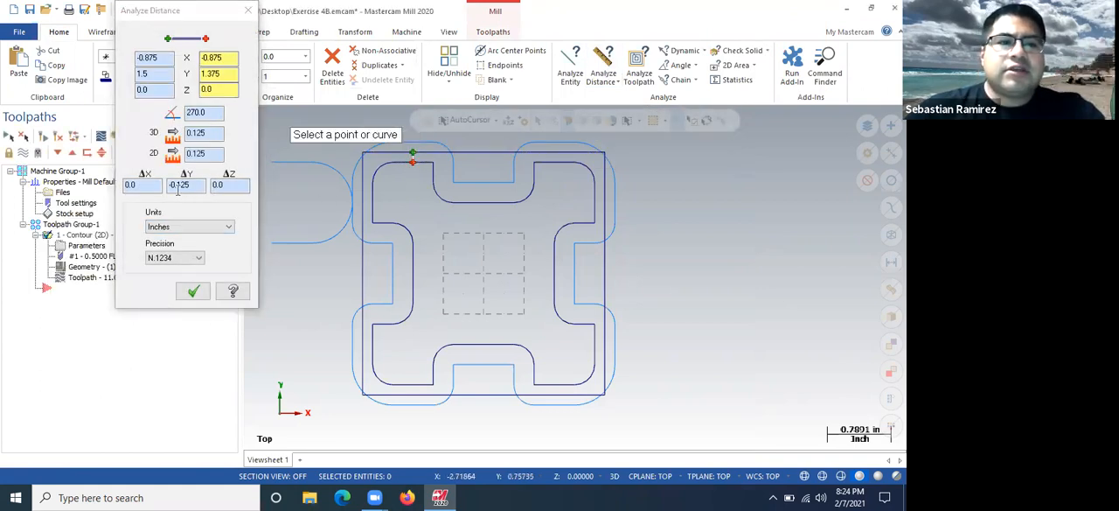
click(194, 291)
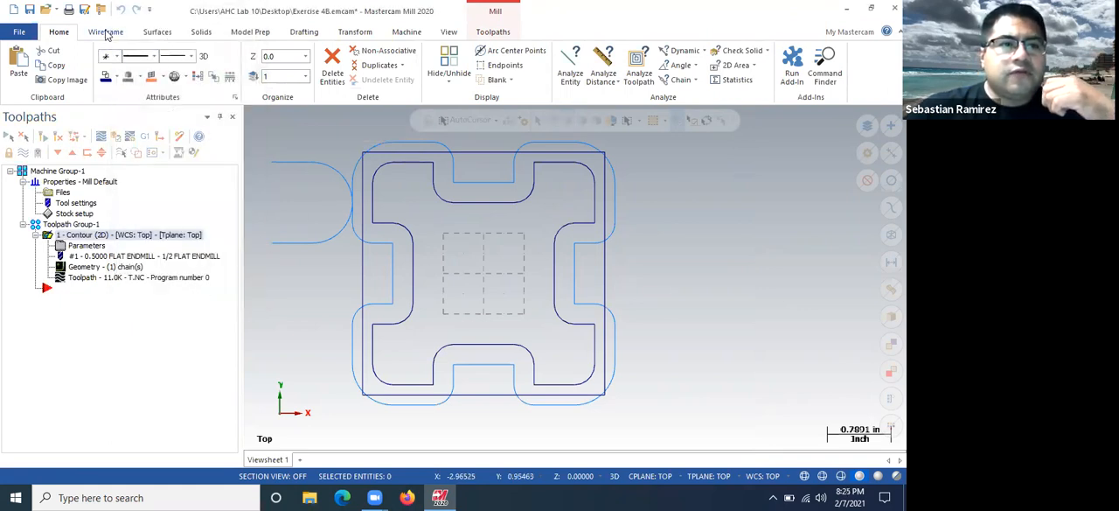
Start a second 2D contour toolpath using the outer square as its chain
click(492, 32)
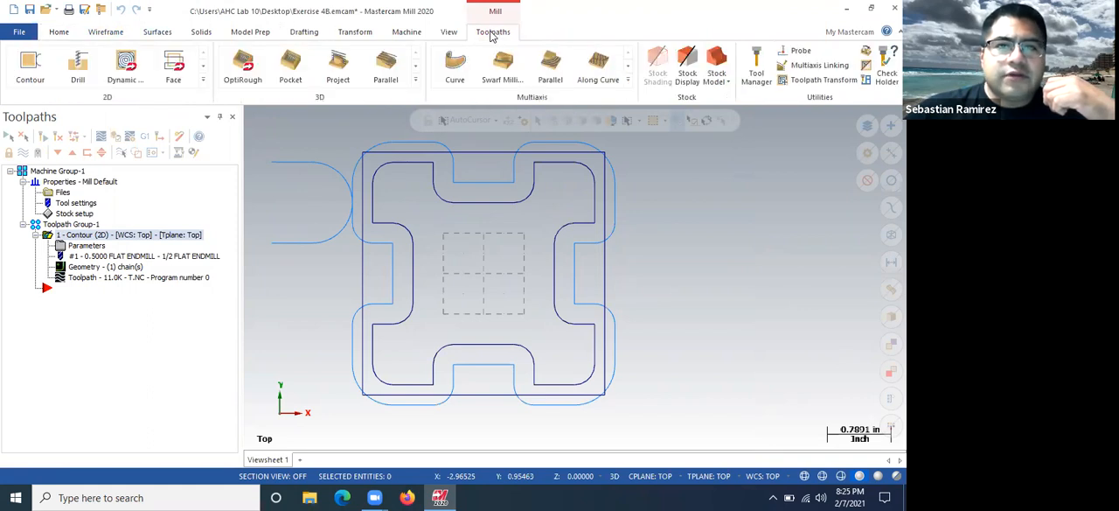
click(33, 77)
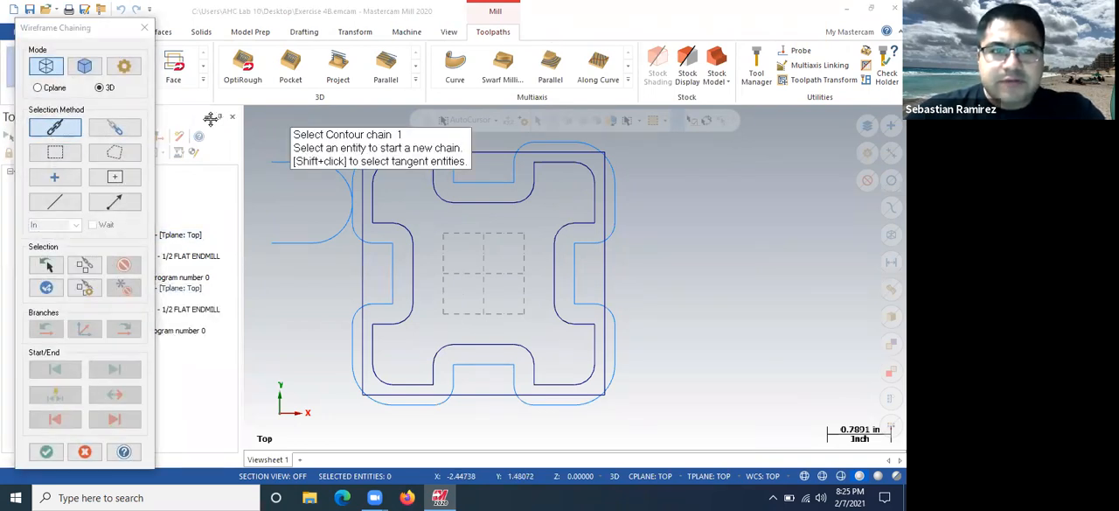
click(382, 147)
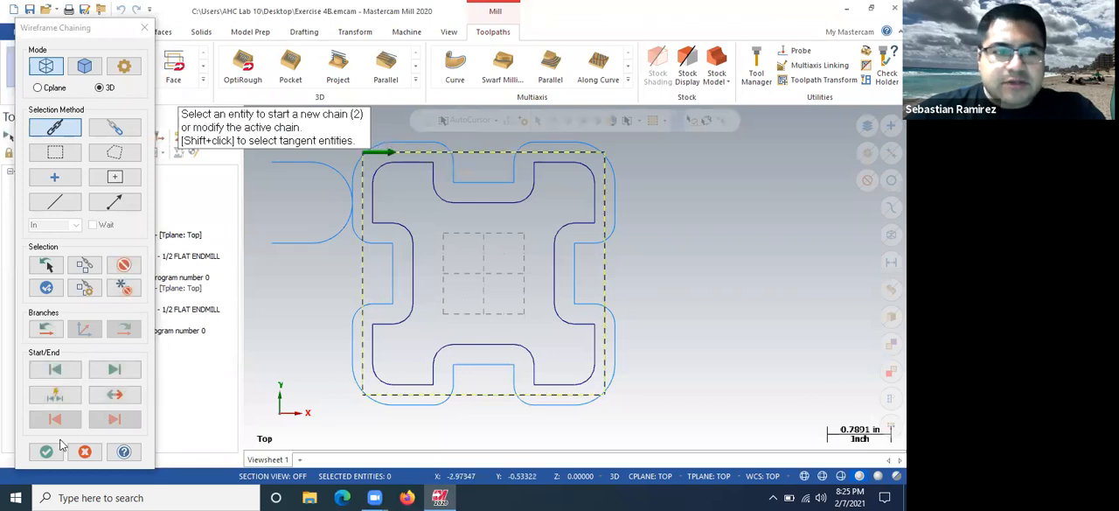
key(Return)
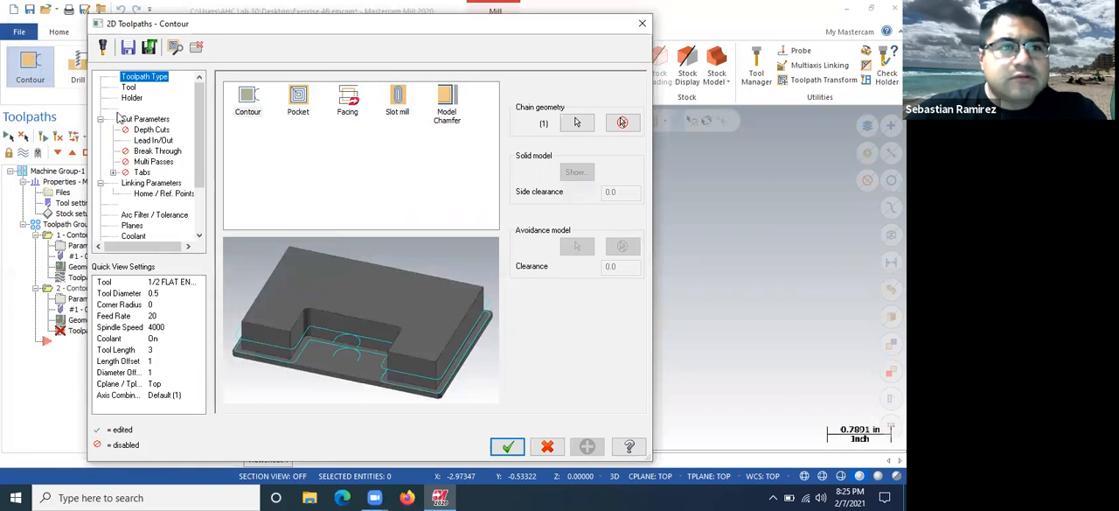
Keep the 1/2 flat endmill, turn cutter compensation off in the cut parameters, and generate the second contour toolpath
click(128, 88)
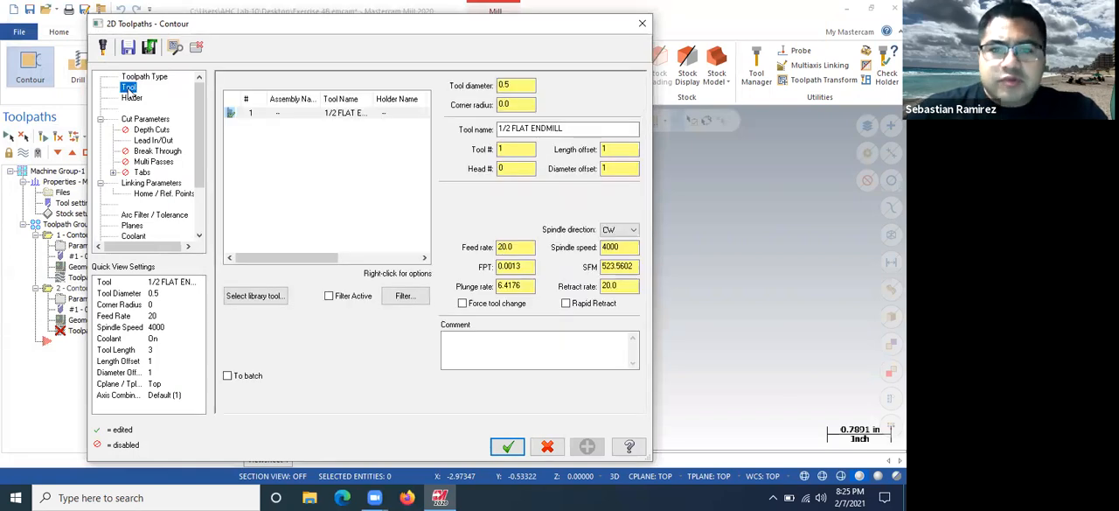
click(133, 120)
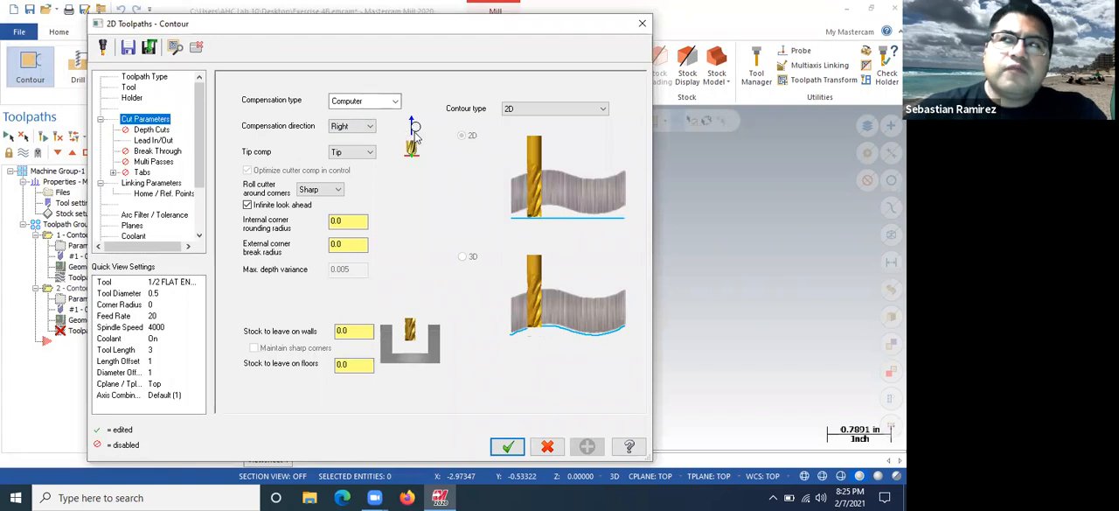
click(370, 127)
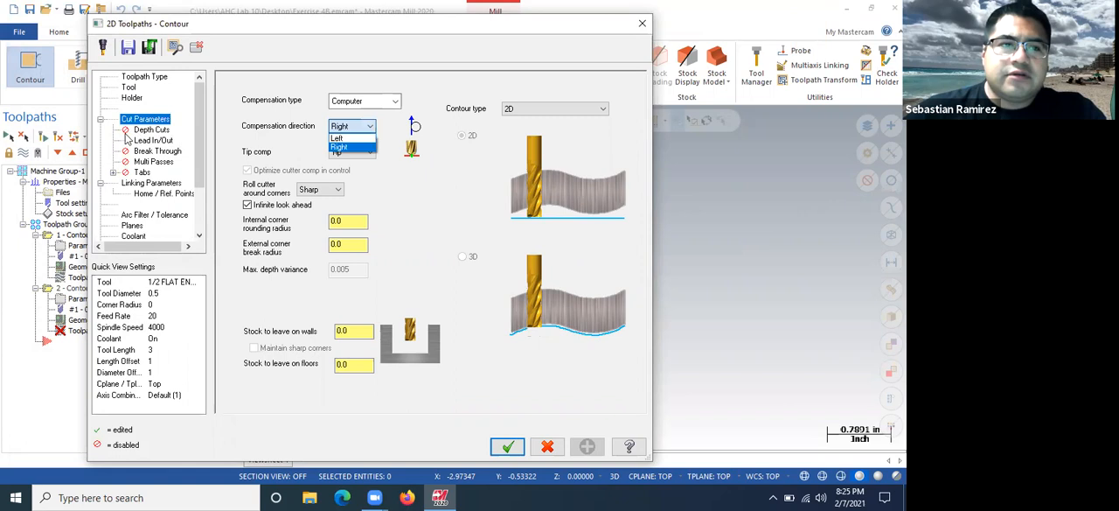
click(366, 128)
click(379, 102)
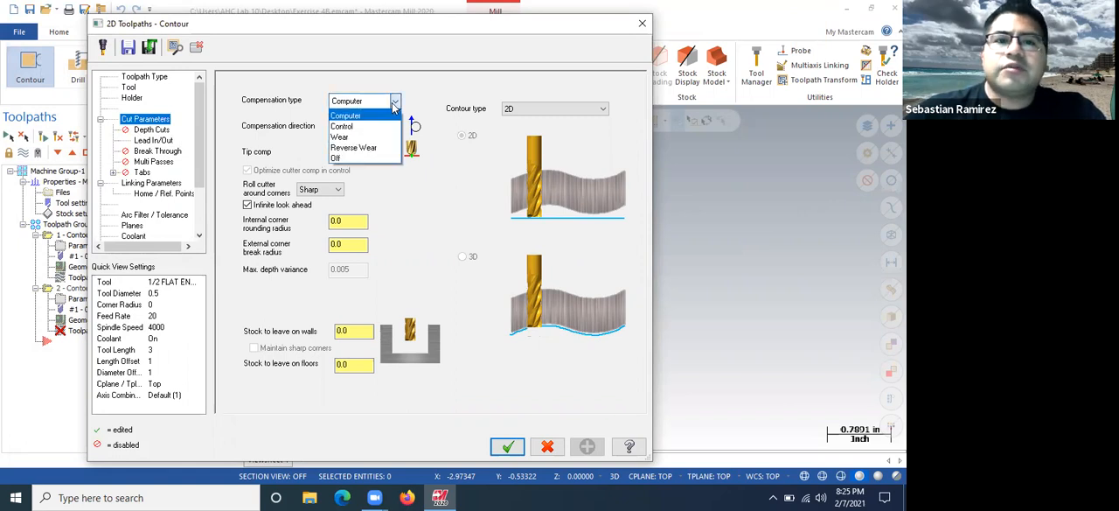
click(365, 158)
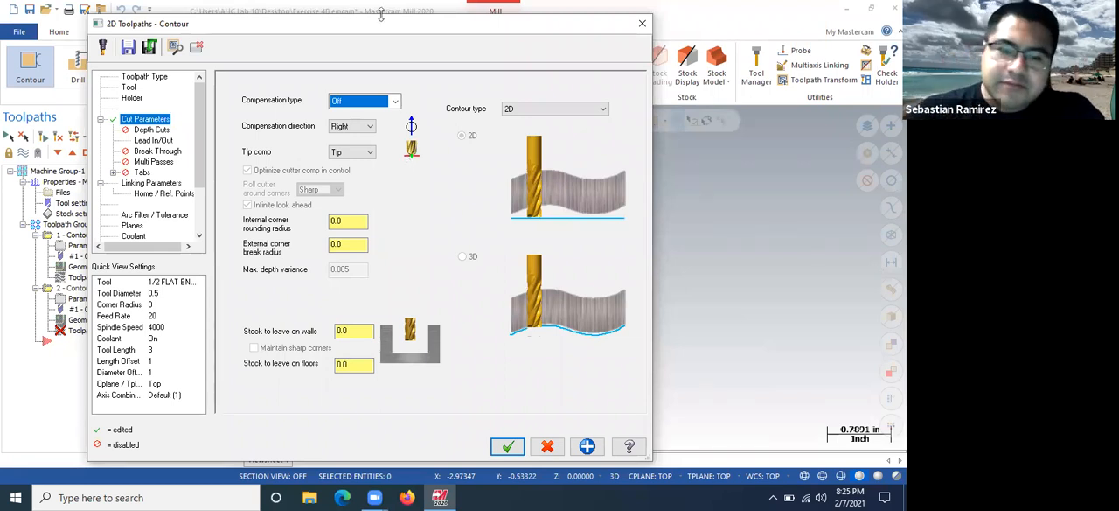
click(507, 446)
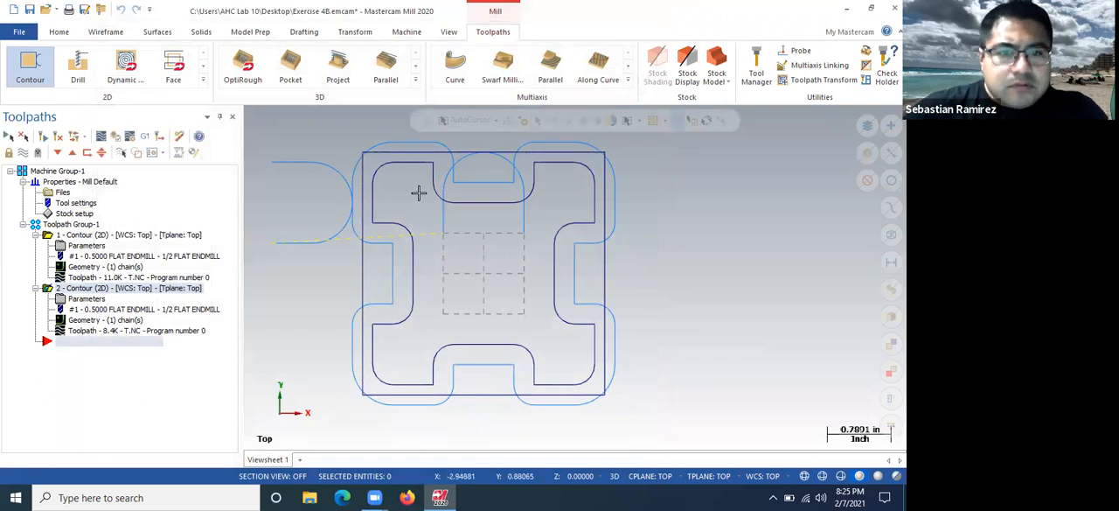
Backplot the second contour operation to check the tool's motion around the outer square
click(103, 137)
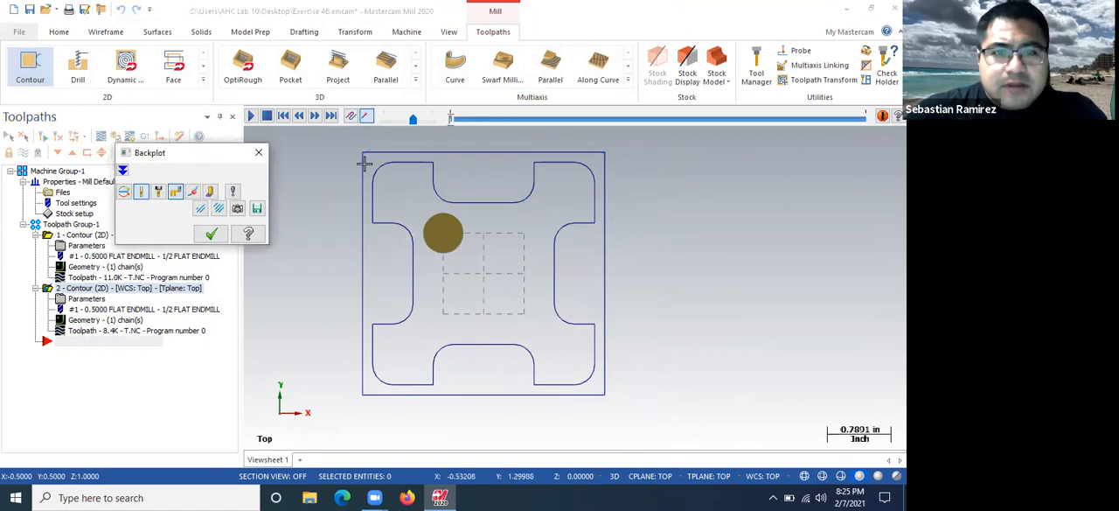
click(251, 116)
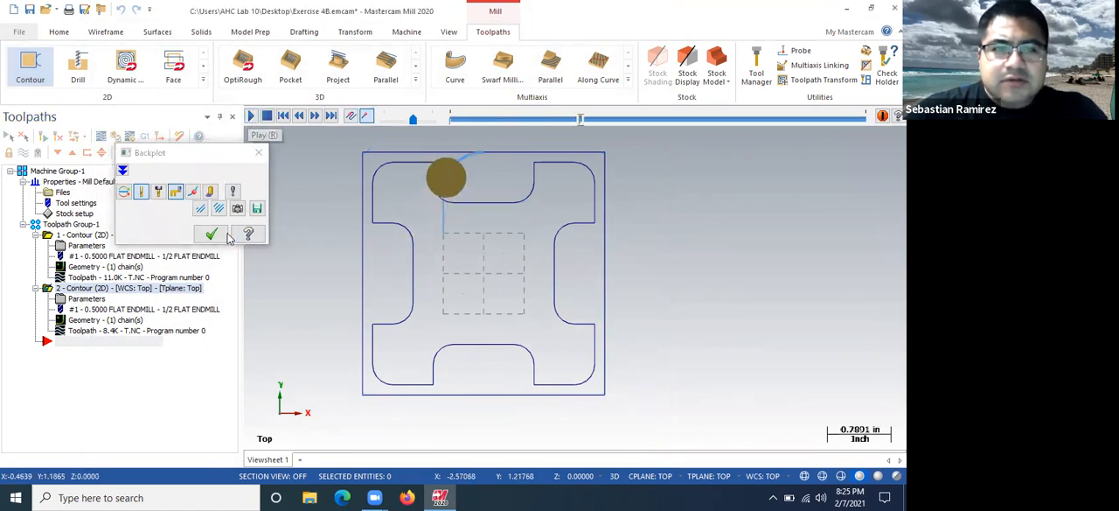
click(211, 233)
Set the second contour's compensation direction to Left in its cut parameters and regenerate the toolpath
click(69, 297)
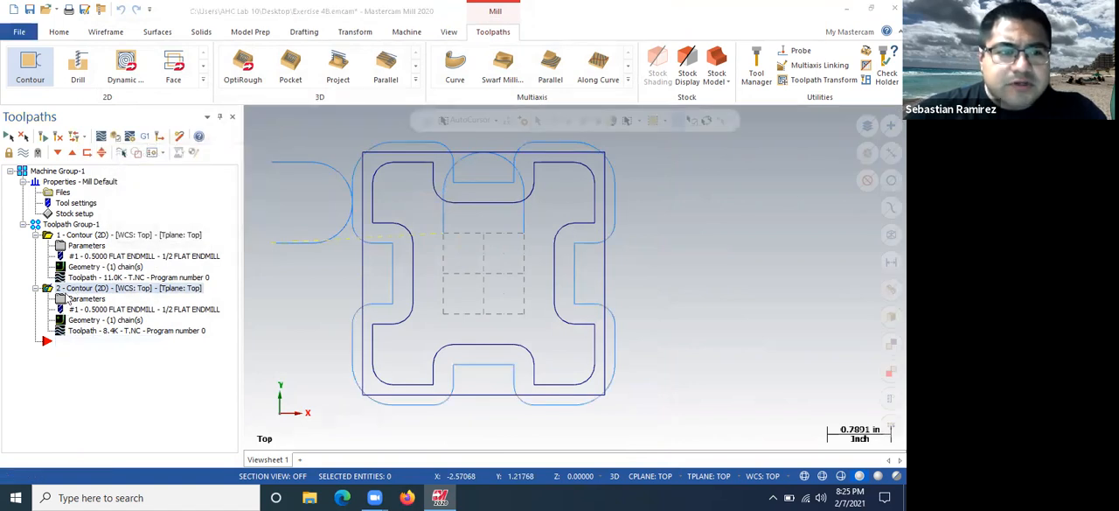
click(360, 127)
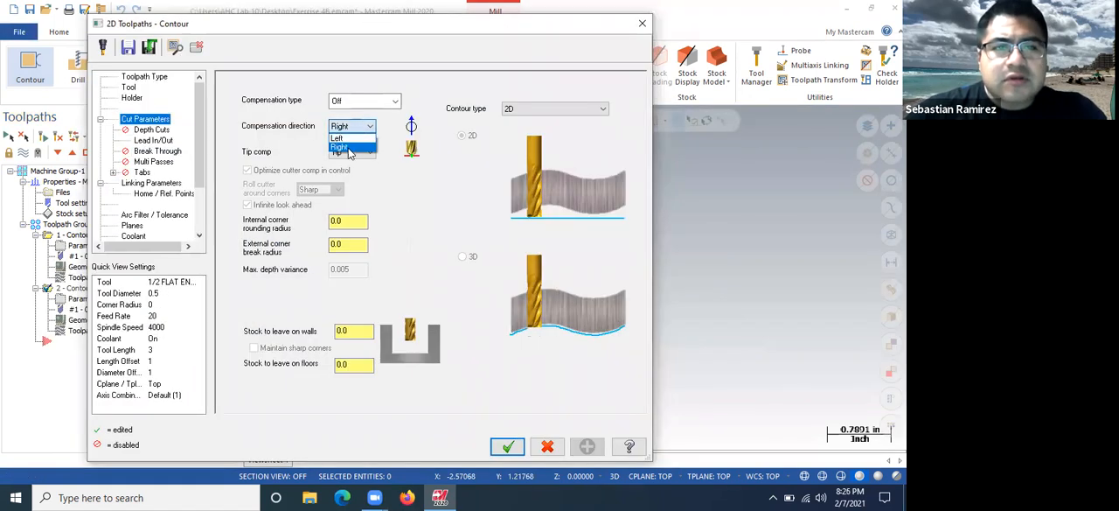
click(347, 140)
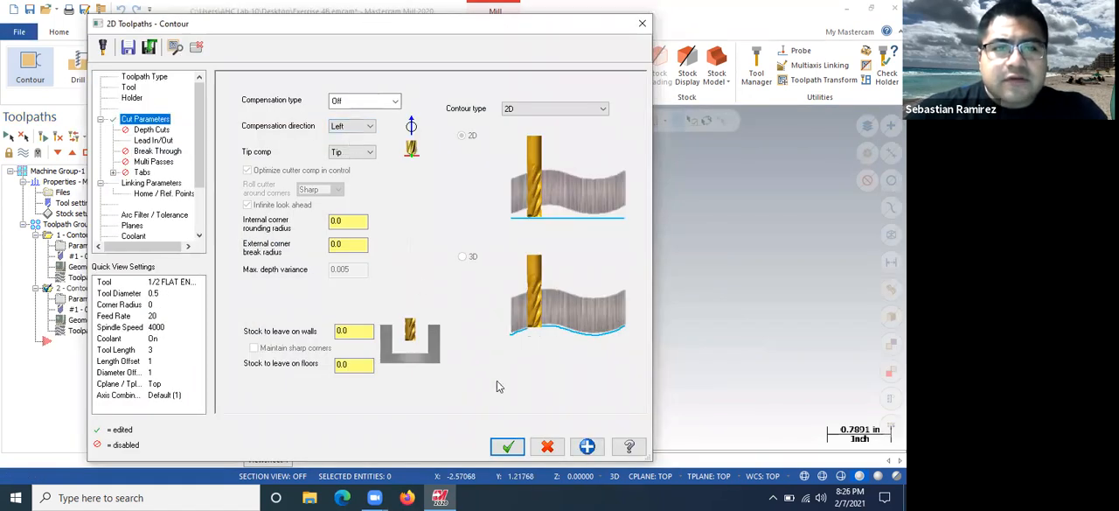
click(507, 446)
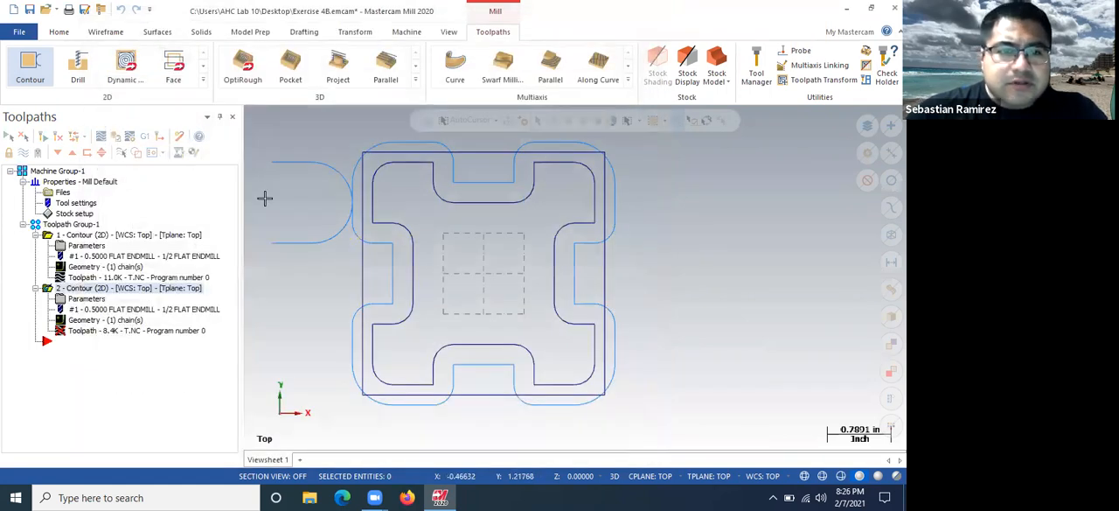
click(60, 136)
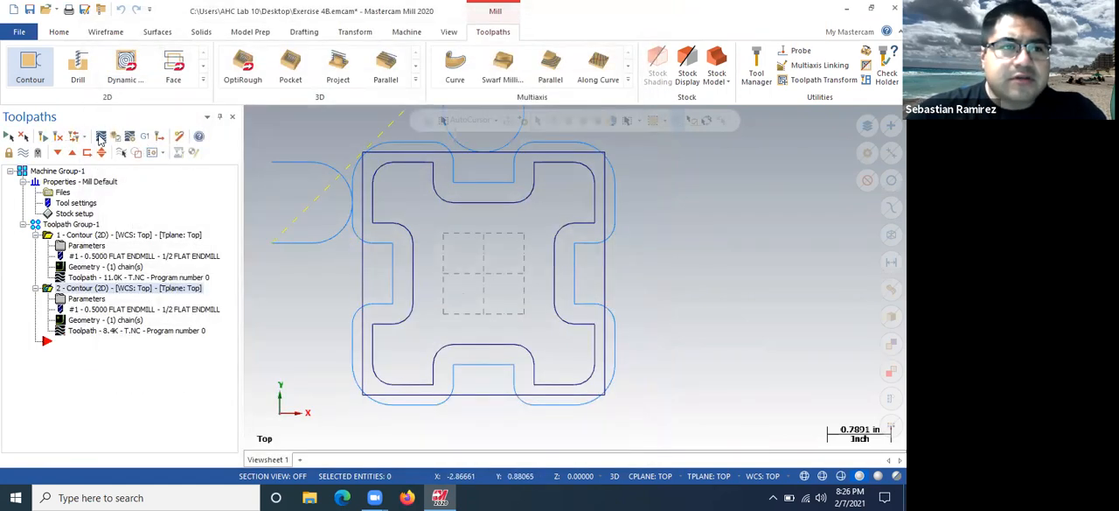
Backplot the regenerated second contour to check the 1/2 flat endmill's motion along the outer square
click(104, 137)
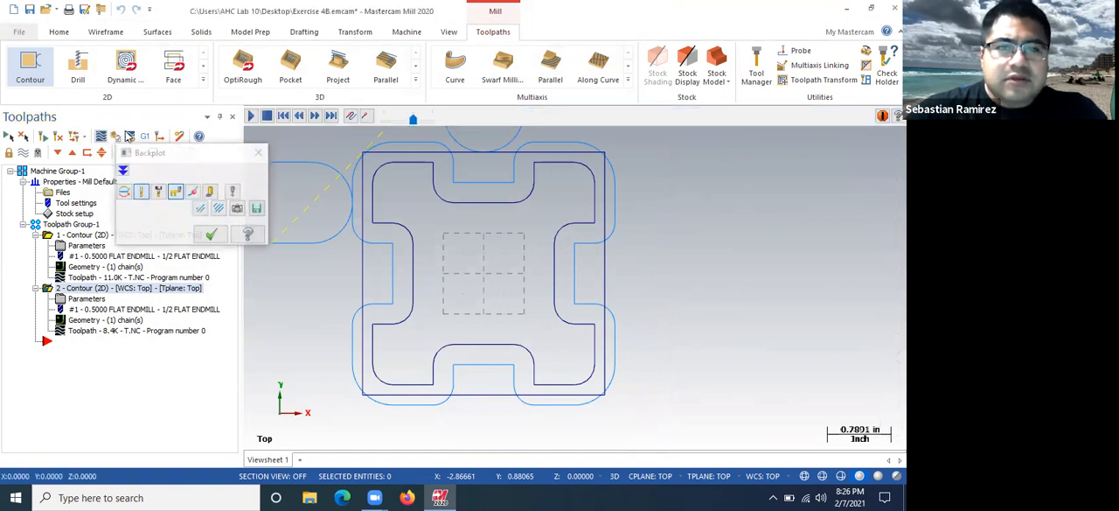
click(251, 116)
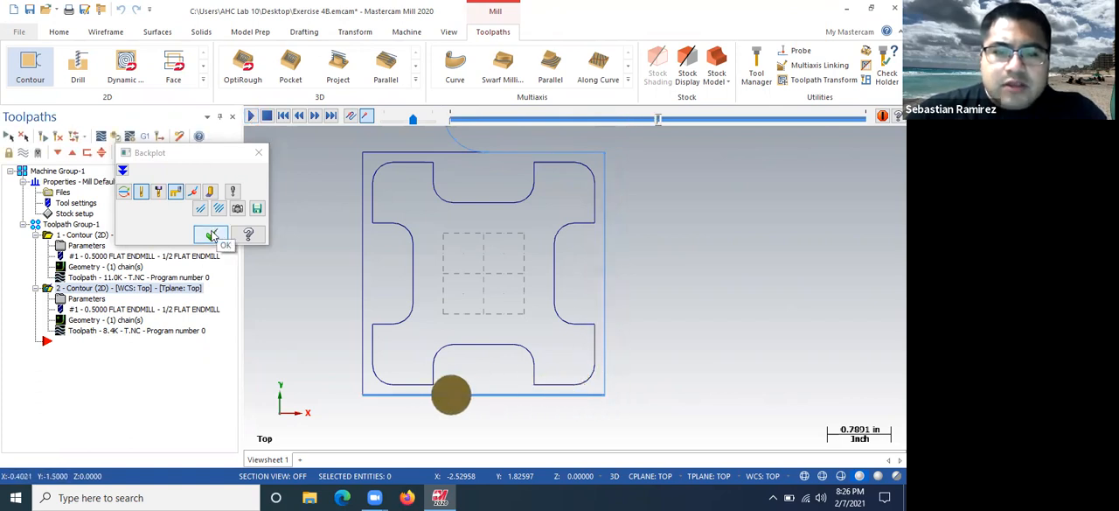
click(212, 234)
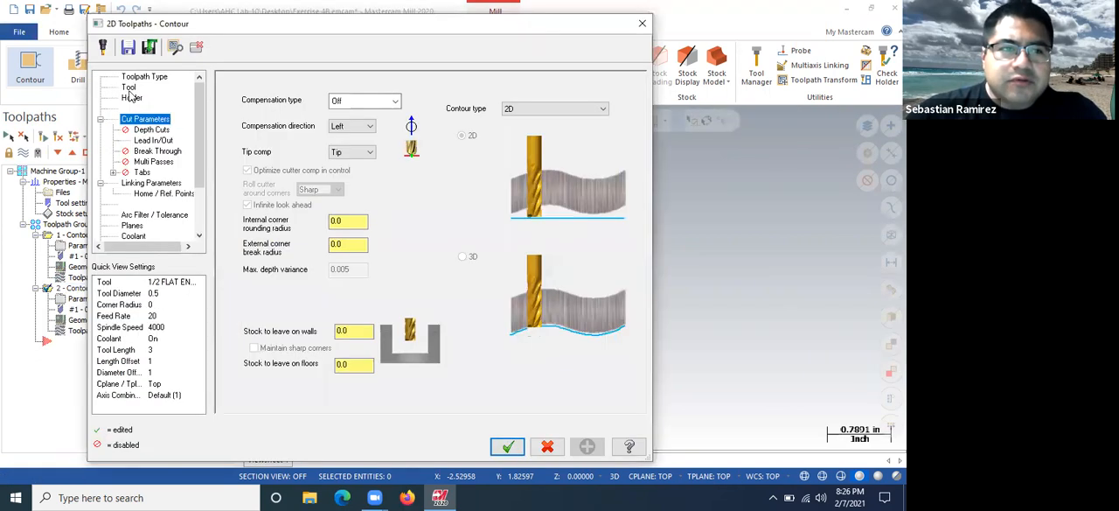
Switch the second contour to the 1/4 flat endmill from the tool library, number it 2, and accept the parameters with compensation off
click(129, 89)
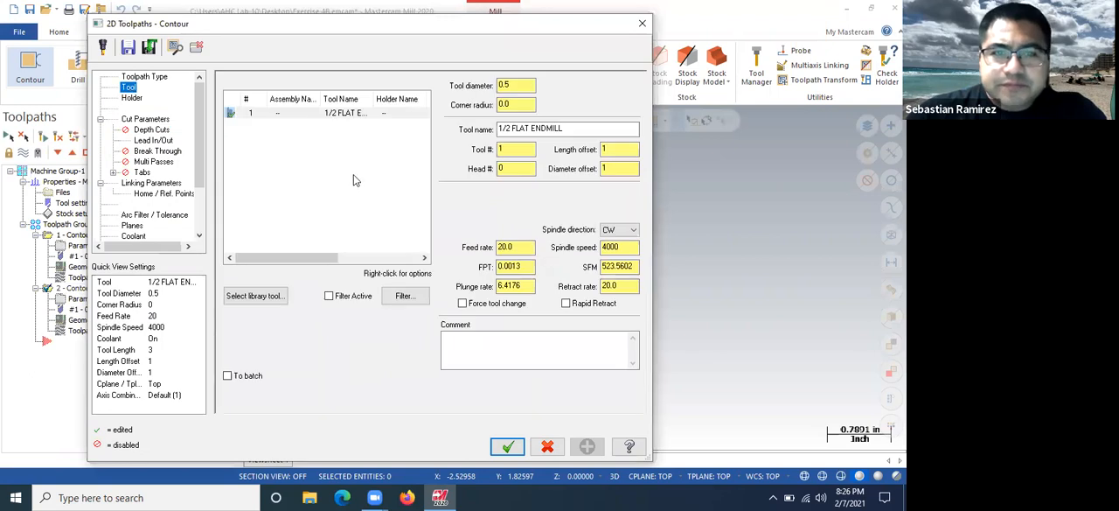
click(254, 296)
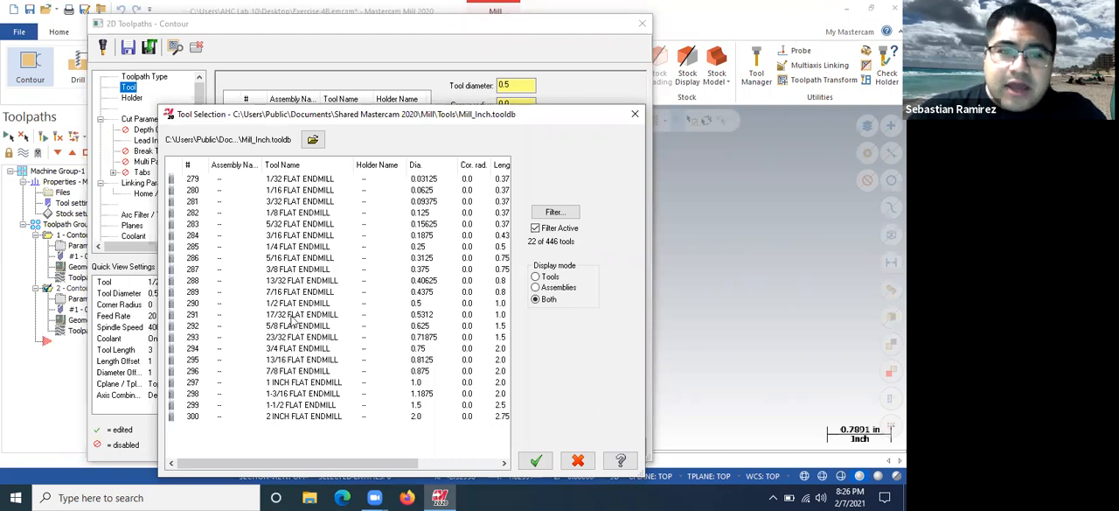
click(294, 251)
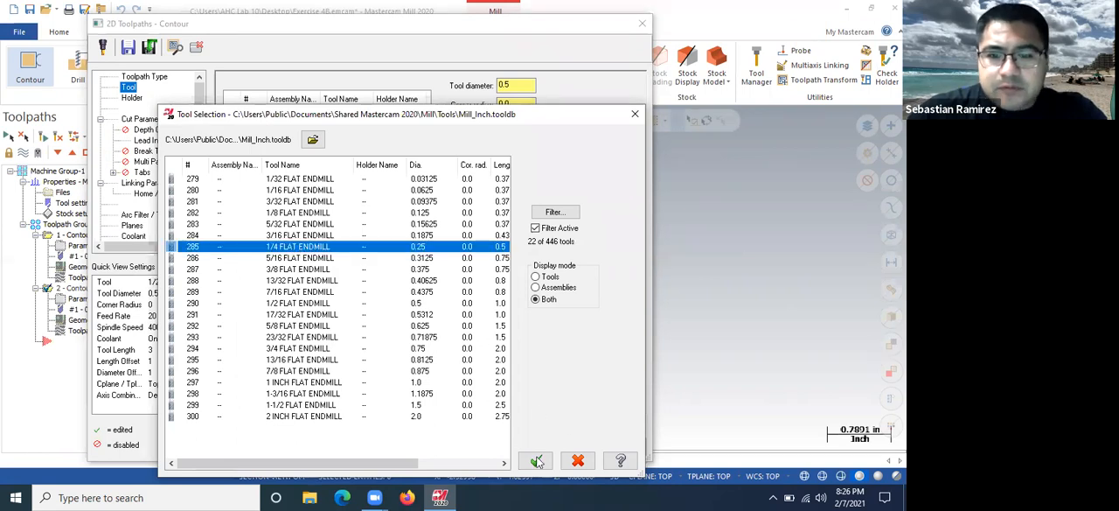
click(536, 460)
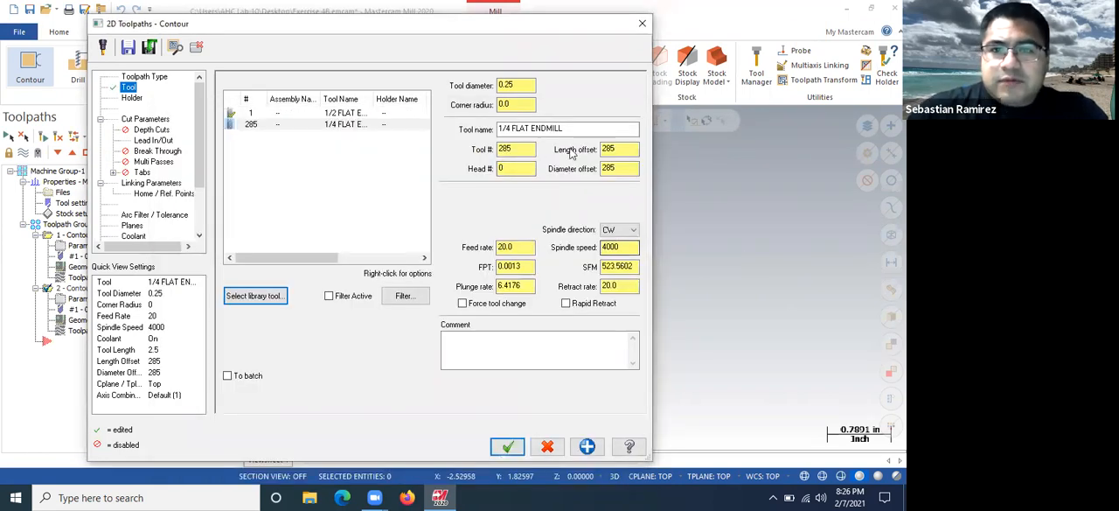
click(522, 148)
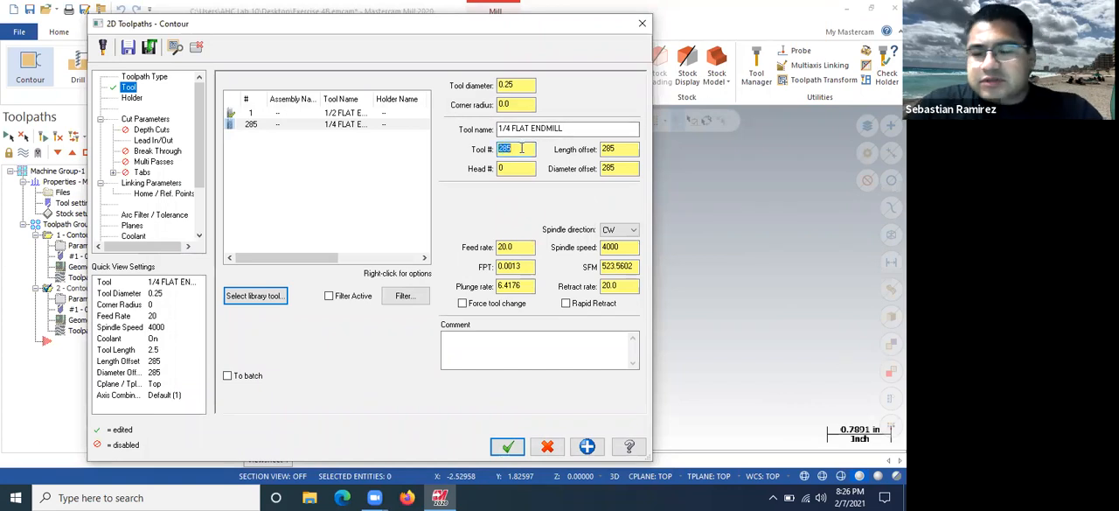
text(2)
key(Tab)
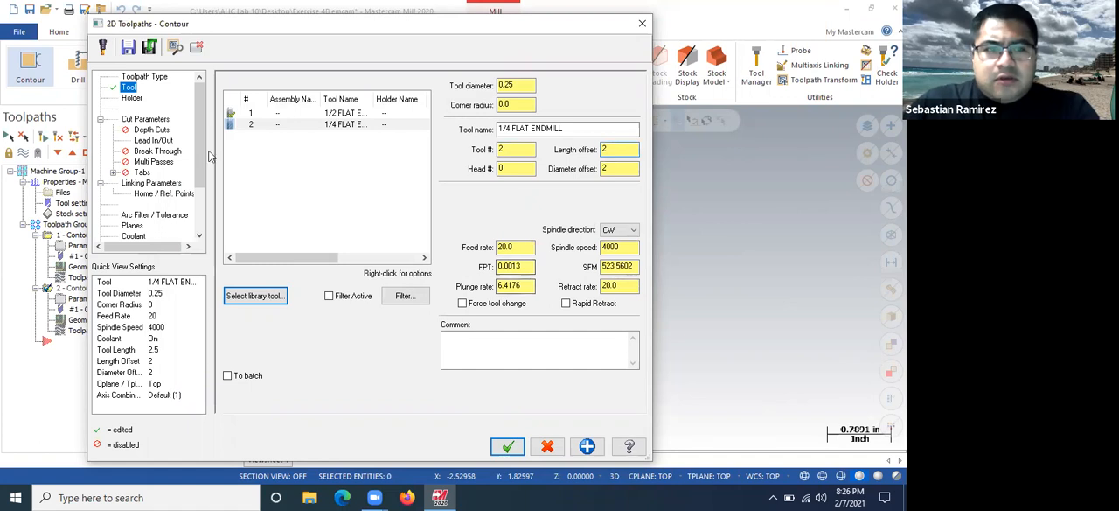
click(165, 121)
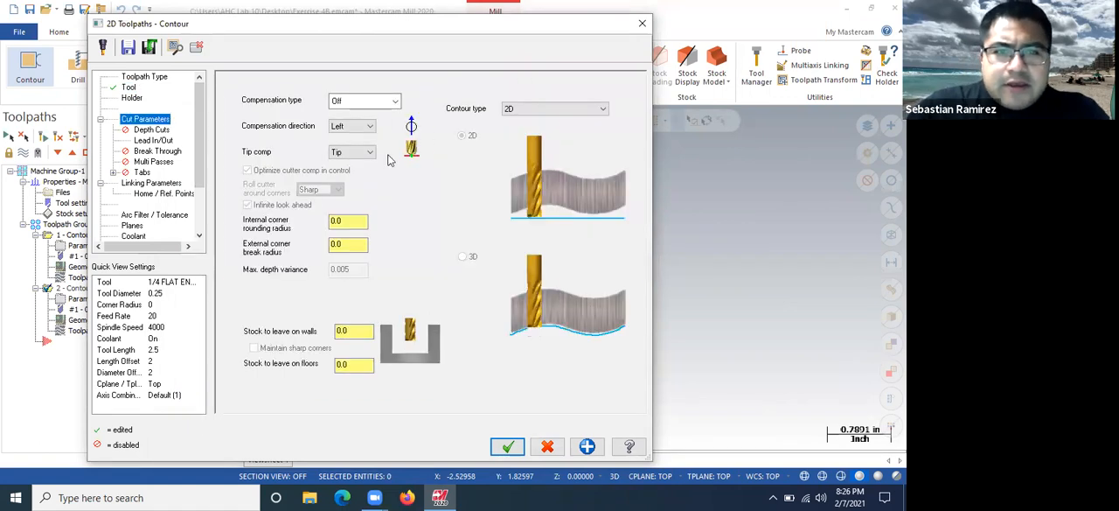
click(504, 439)
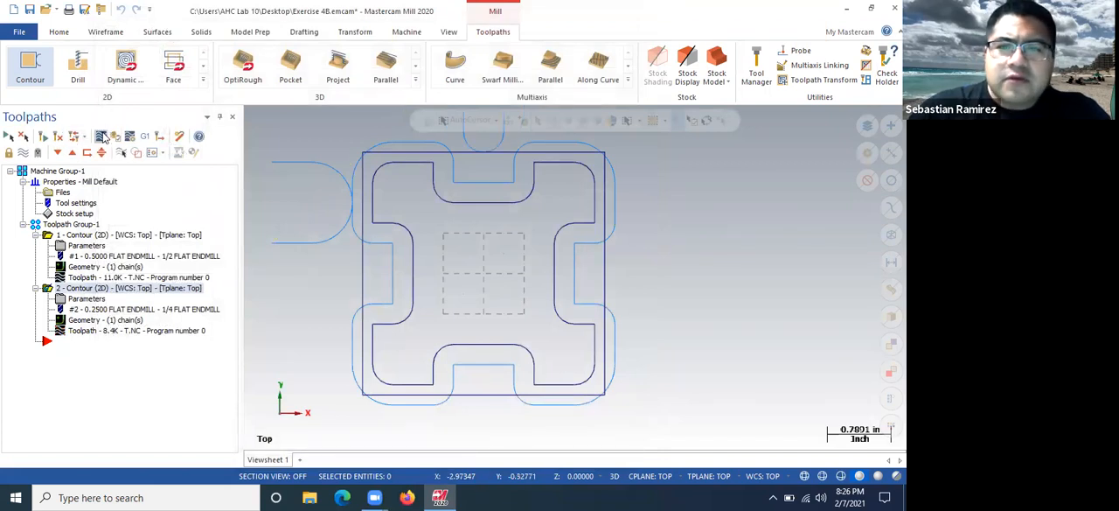
Backplot the second contour with the 1/4 flat endmill to check how it follows the outer square
click(101, 137)
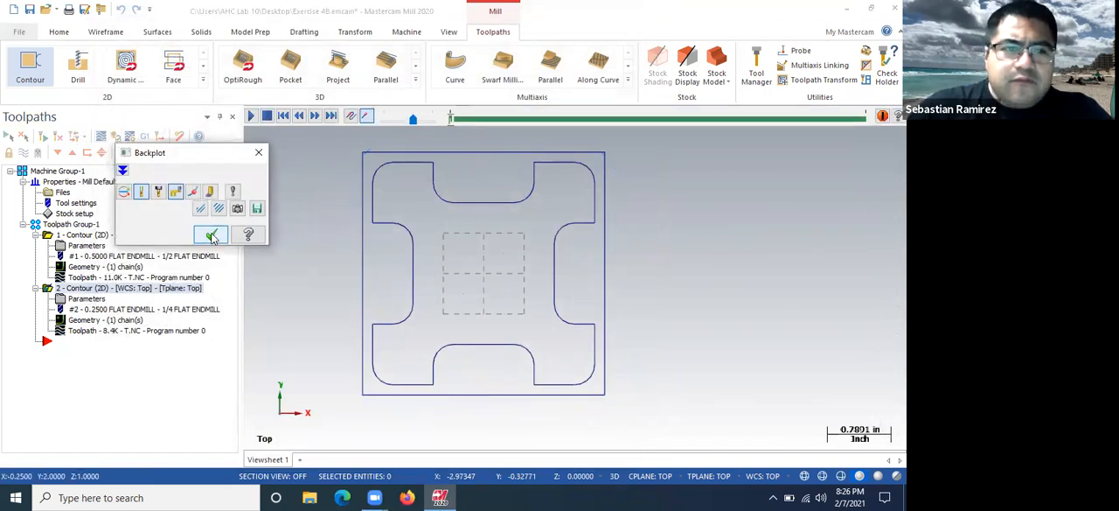
click(212, 236)
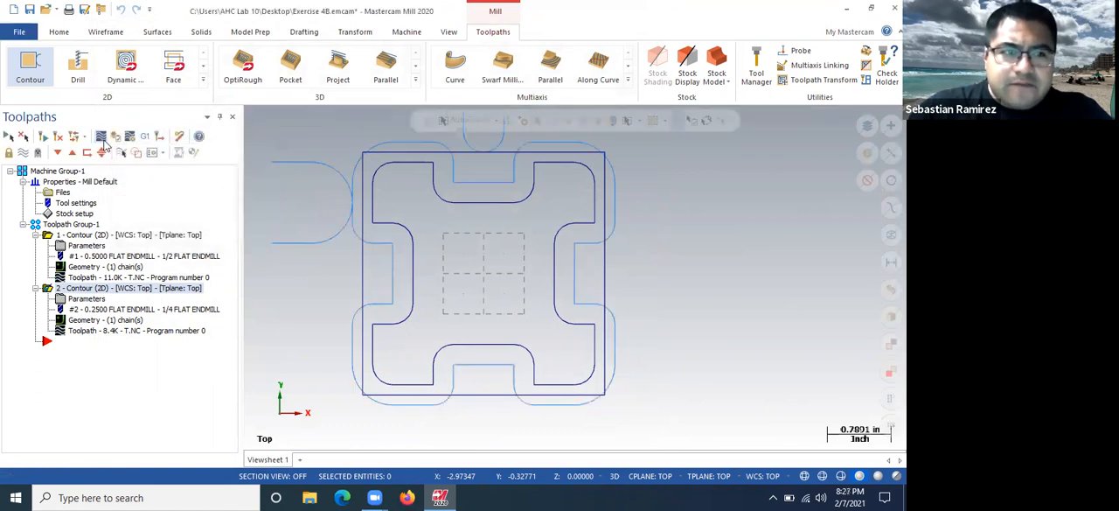
click(101, 137)
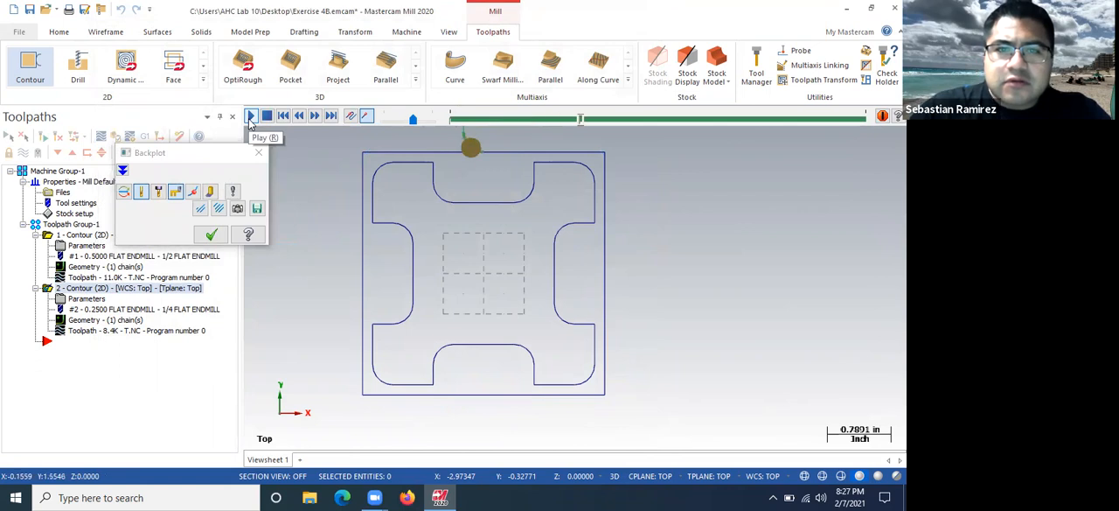
click(211, 234)
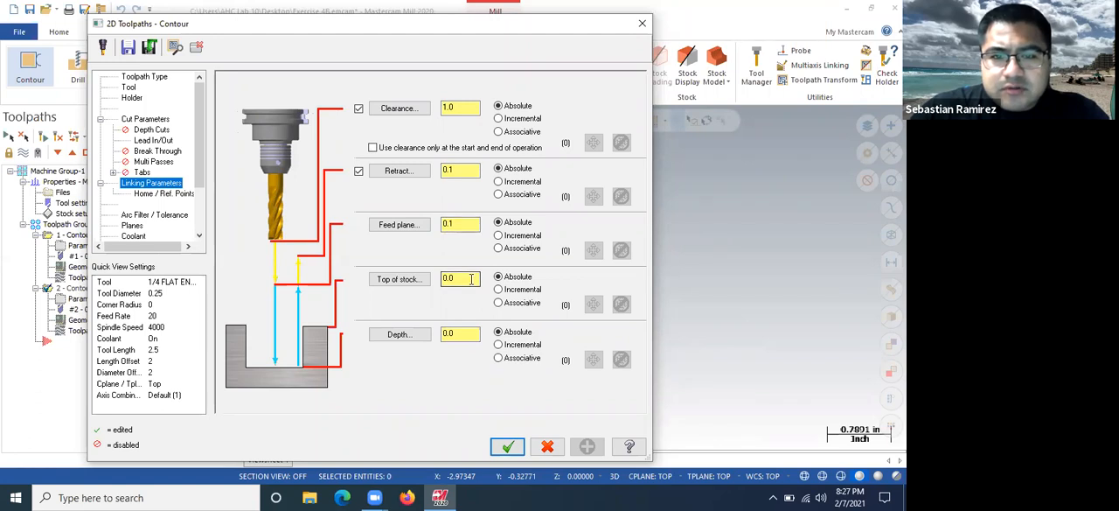
Set the second contour's linking depth to -.125 and accept the parameters
double_click(450, 333)
key(BackSpace)
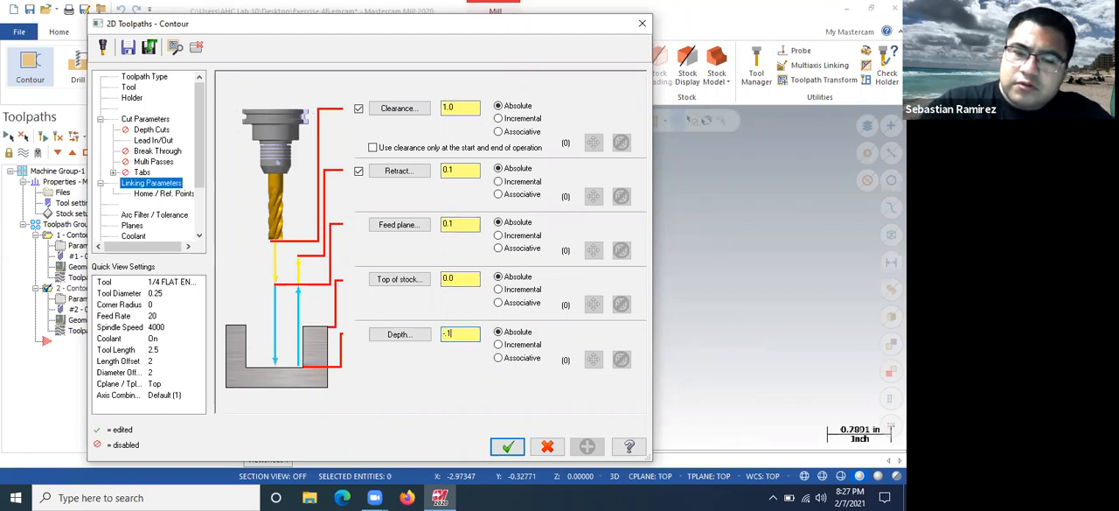
click(508, 448)
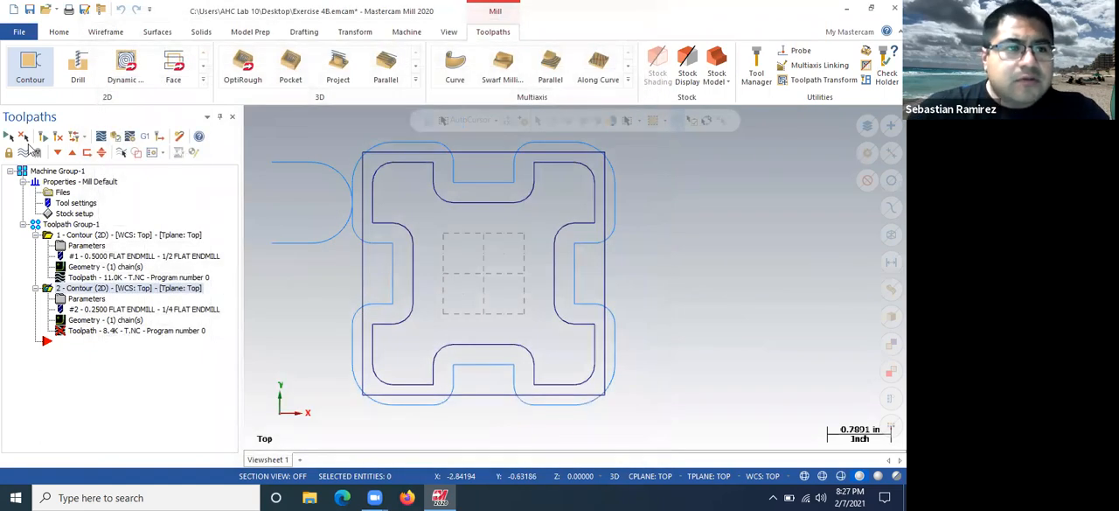
Select both contour operations and run a full solid verification of them in the simulator
click(49, 236)
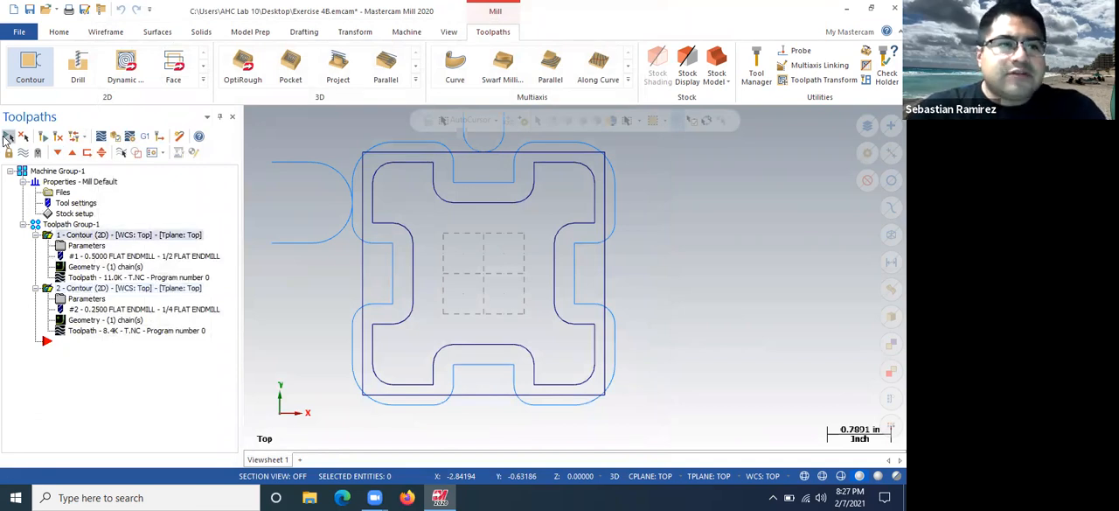
click(115, 138)
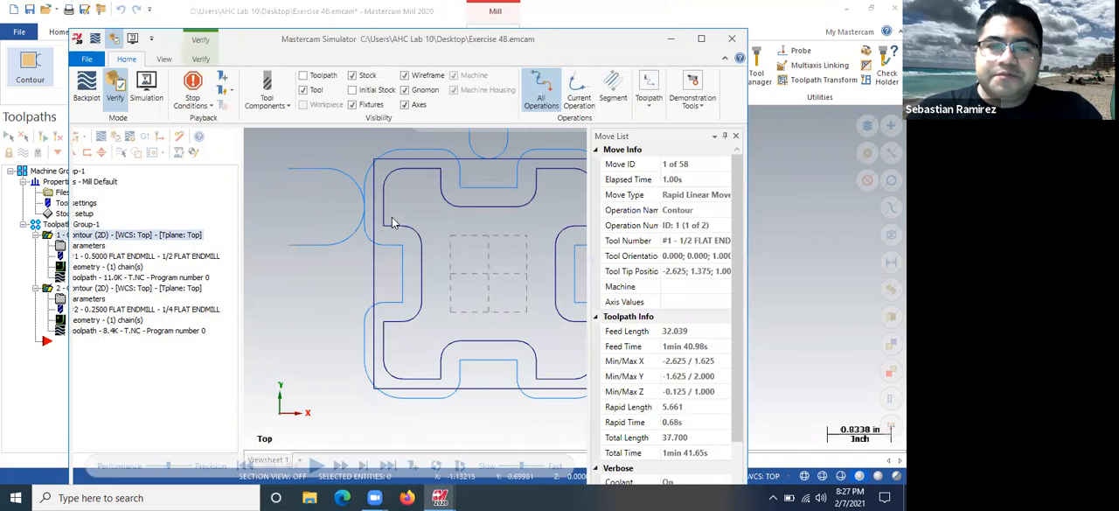
click(317, 467)
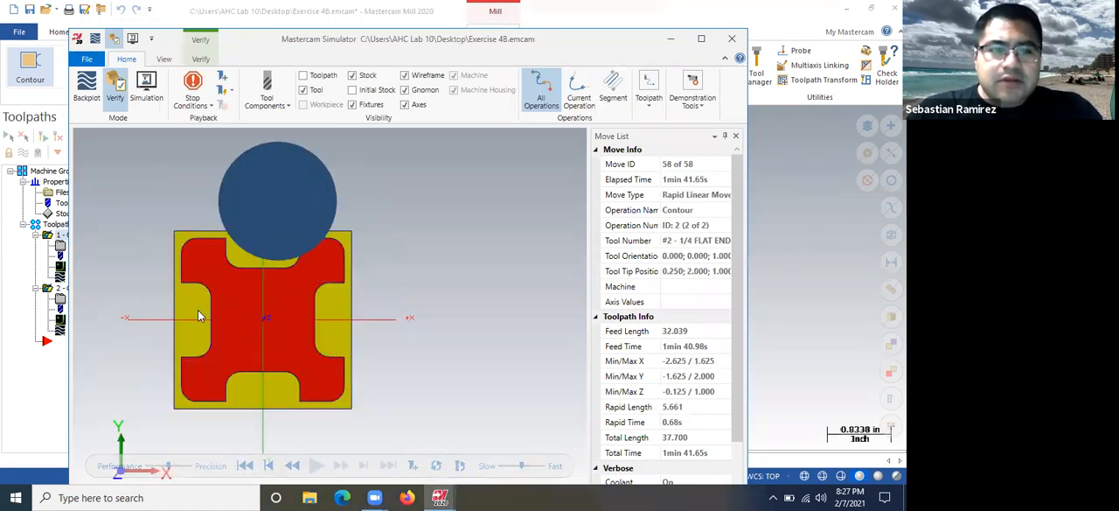
Examine the machined stock's pockets, walls and outer edges in the verification from several angles
scroll(197, 310, up, 2)
scroll(412, 296, down, 2)
middle_drag(332, 342, 429, 311)
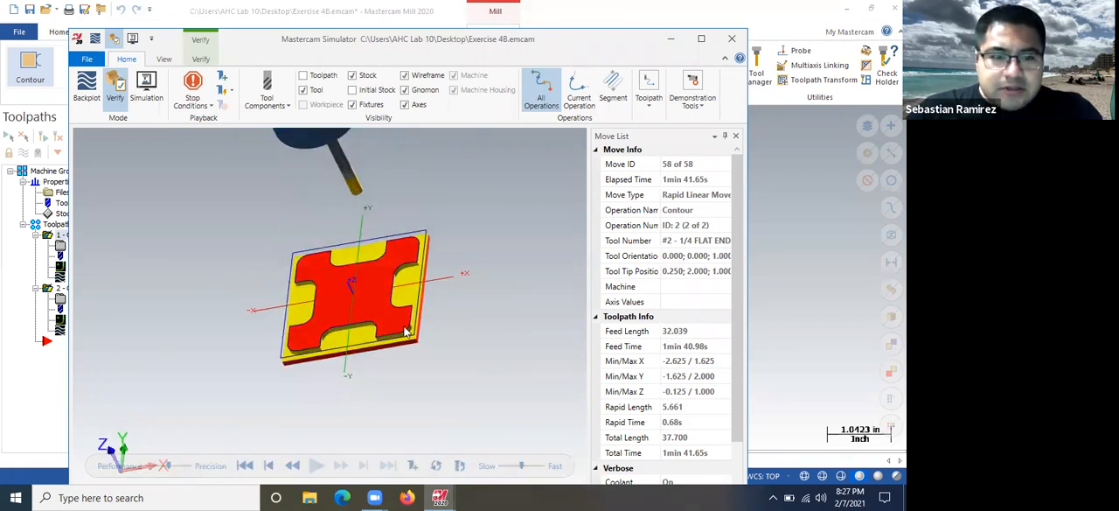
scroll(404, 328, up, 4)
middle_drag(405, 320, 447, 283)
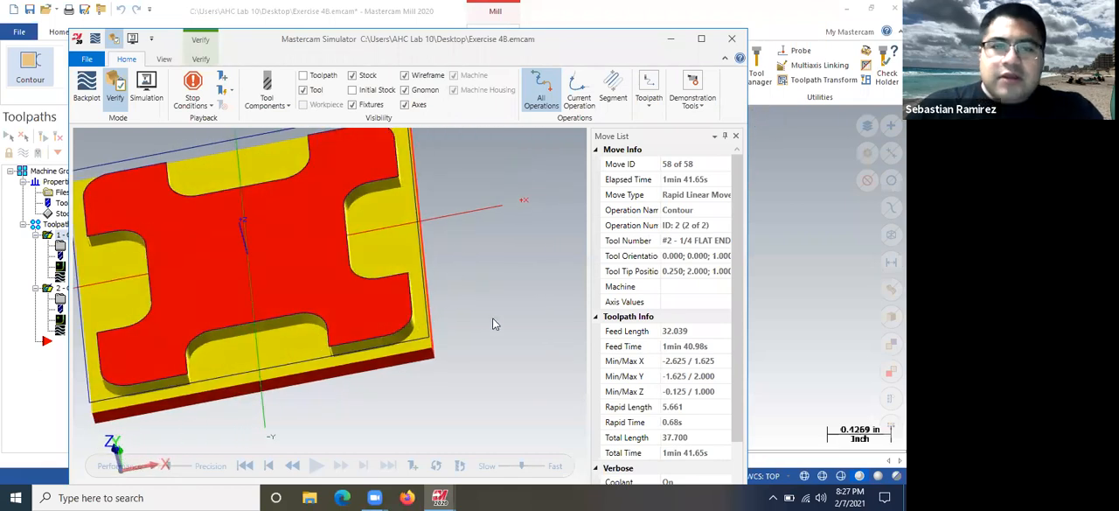
right_click(457, 275)
middle_drag(357, 352, 356, 349)
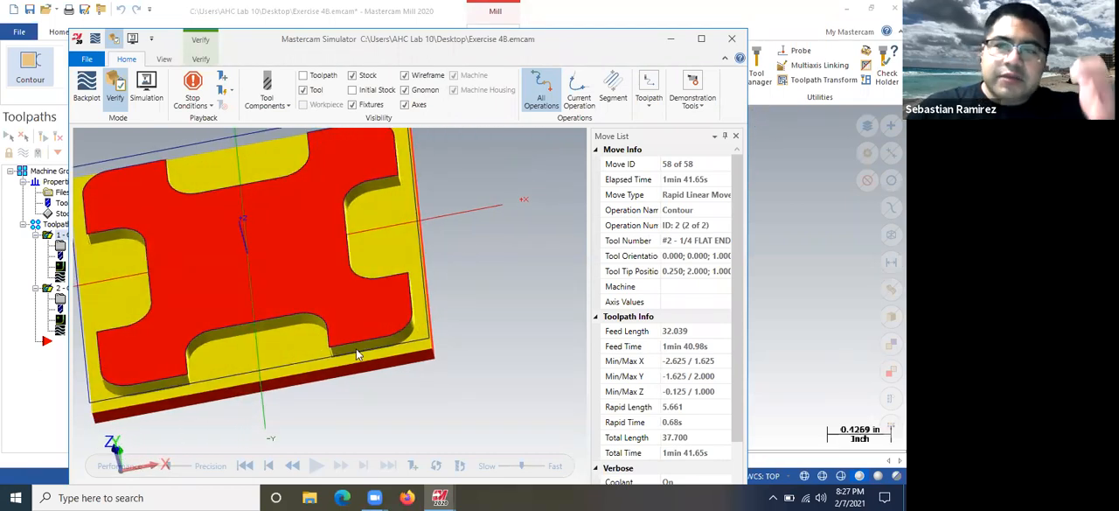
scroll(466, 312, down, 2)
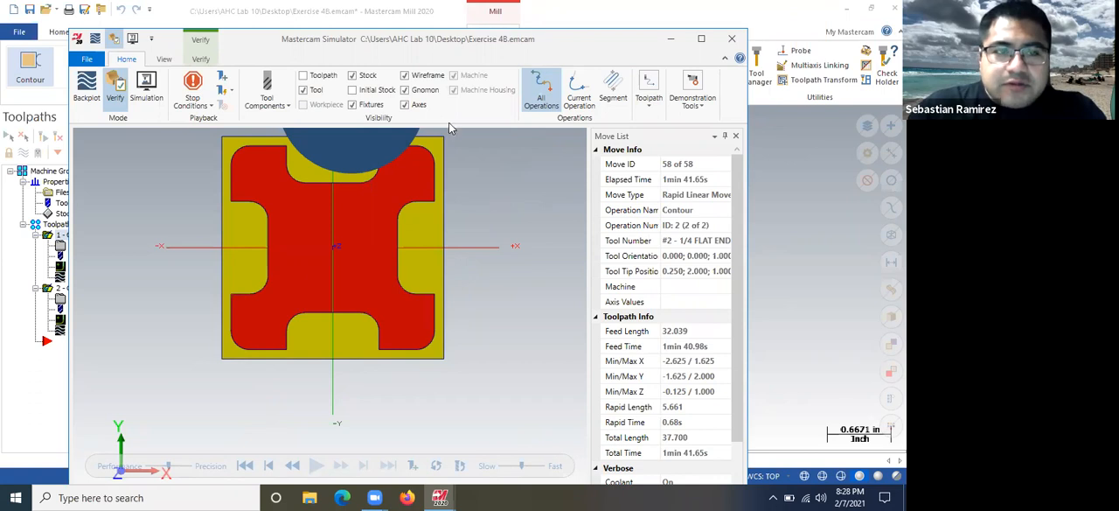
Turn on Color Loop in the verification so each contour's cuts are coloured separately
drag(471, 40, 449, 12)
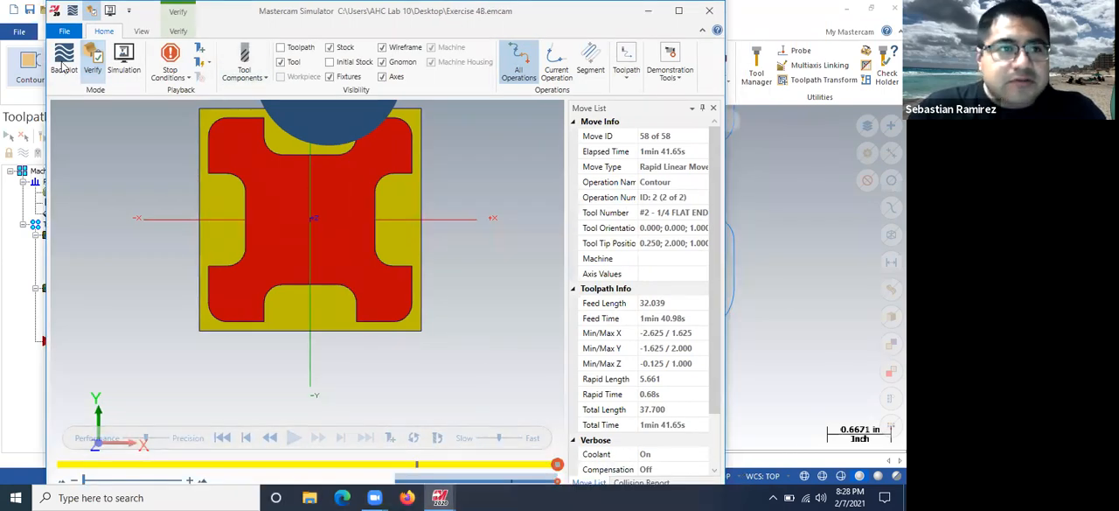
click(141, 31)
click(178, 30)
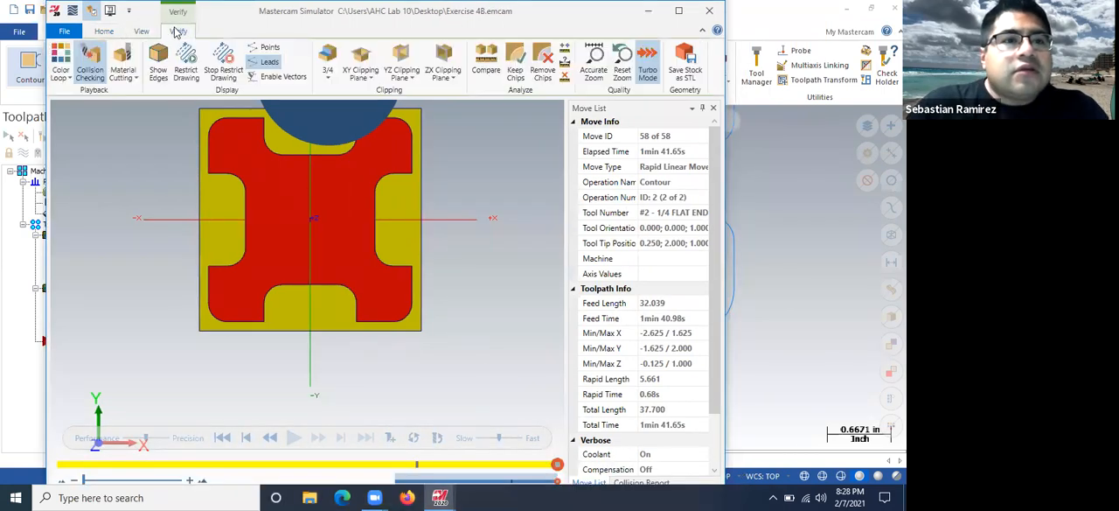
click(60, 66)
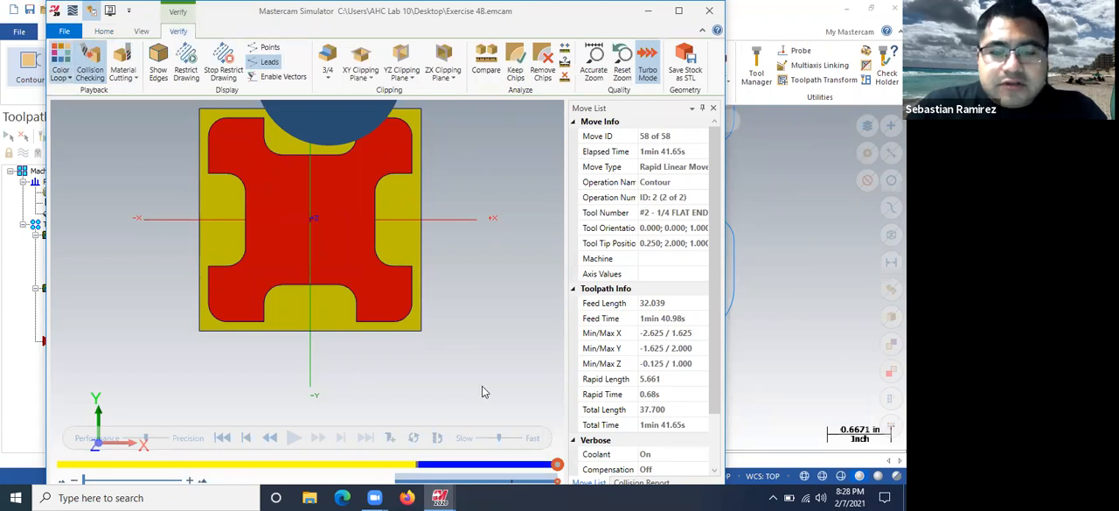
Replay the verification from the start at a slower speed, inspect the material removed by the second contour, and close the simulator
click(222, 438)
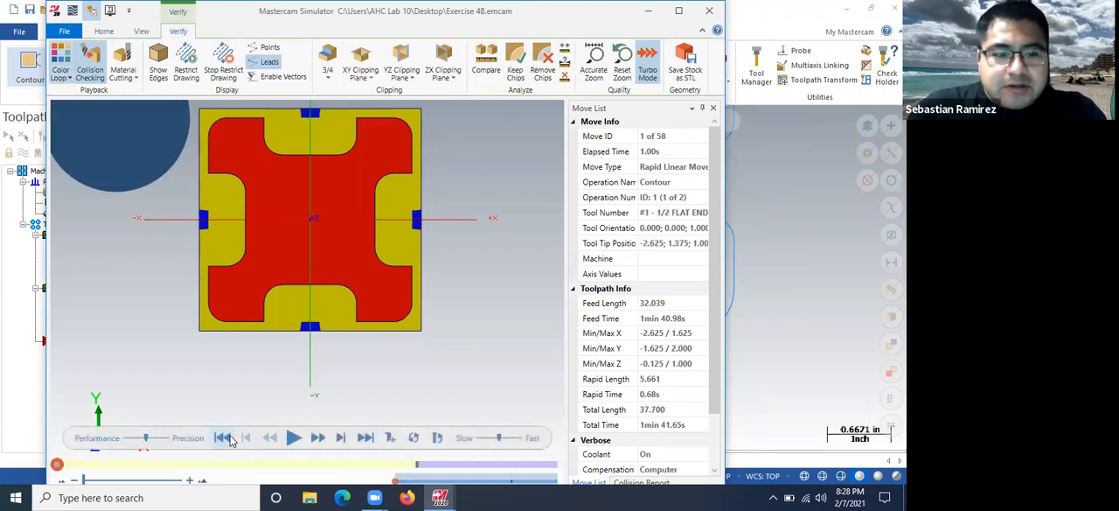
click(479, 438)
click(491, 438)
click(294, 439)
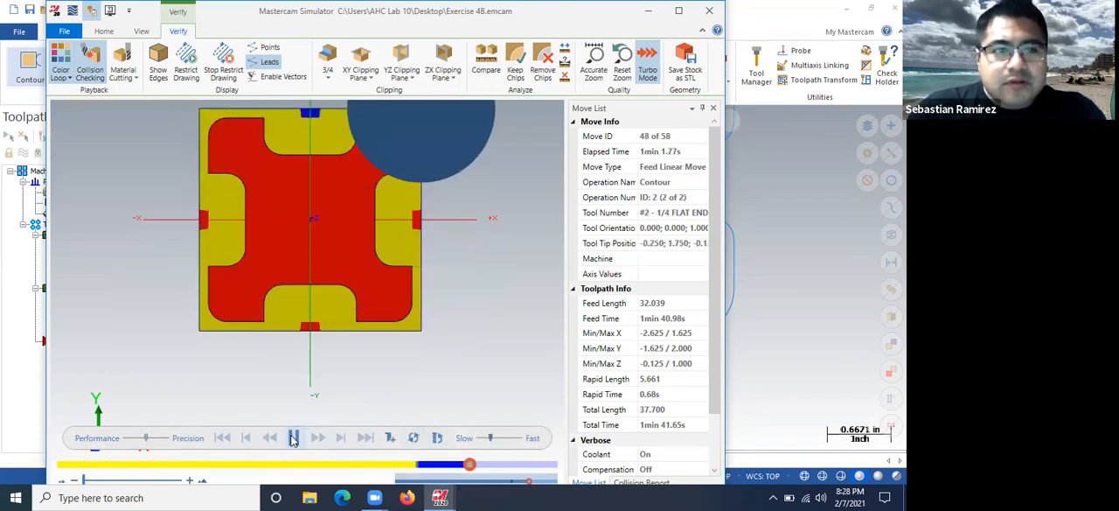
drag(317, 331, 302, 267)
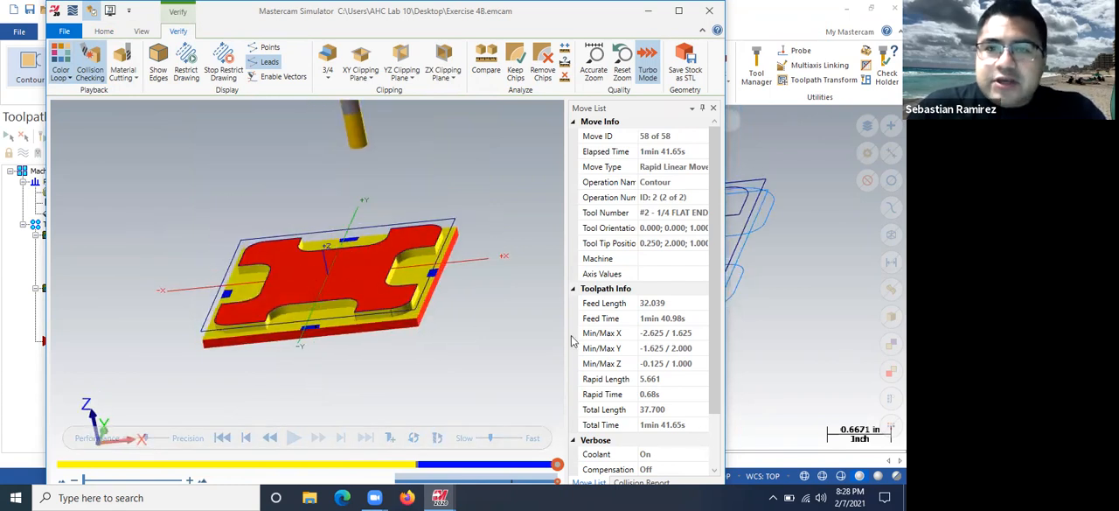
click(710, 14)
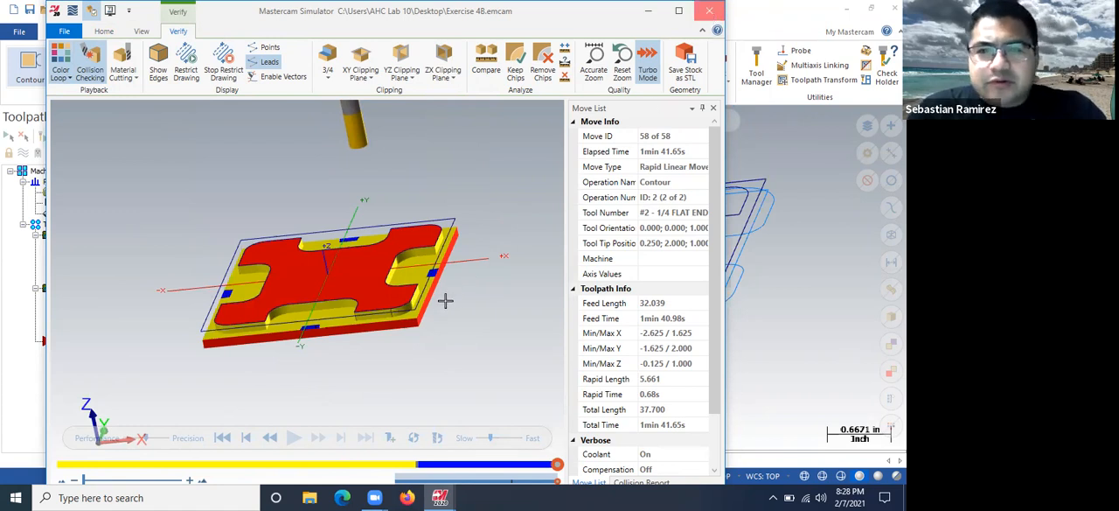